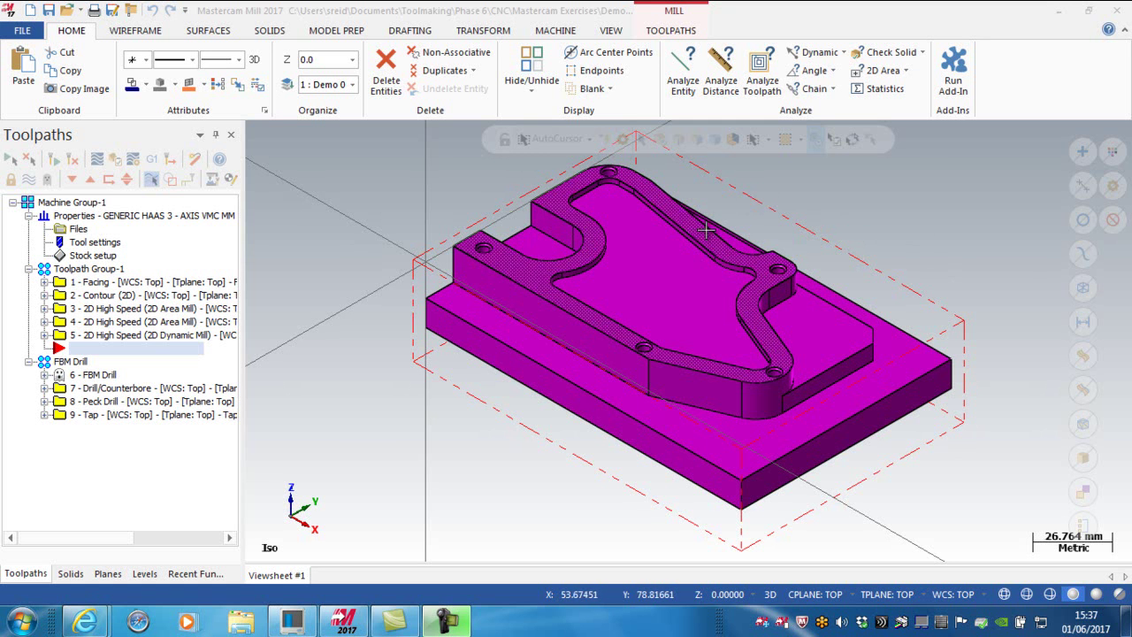
Start a new 2D high speed Area Mill toolpath from the Toolpaths tab.
{"action": "left_click", "coordinate": [664, 254]}
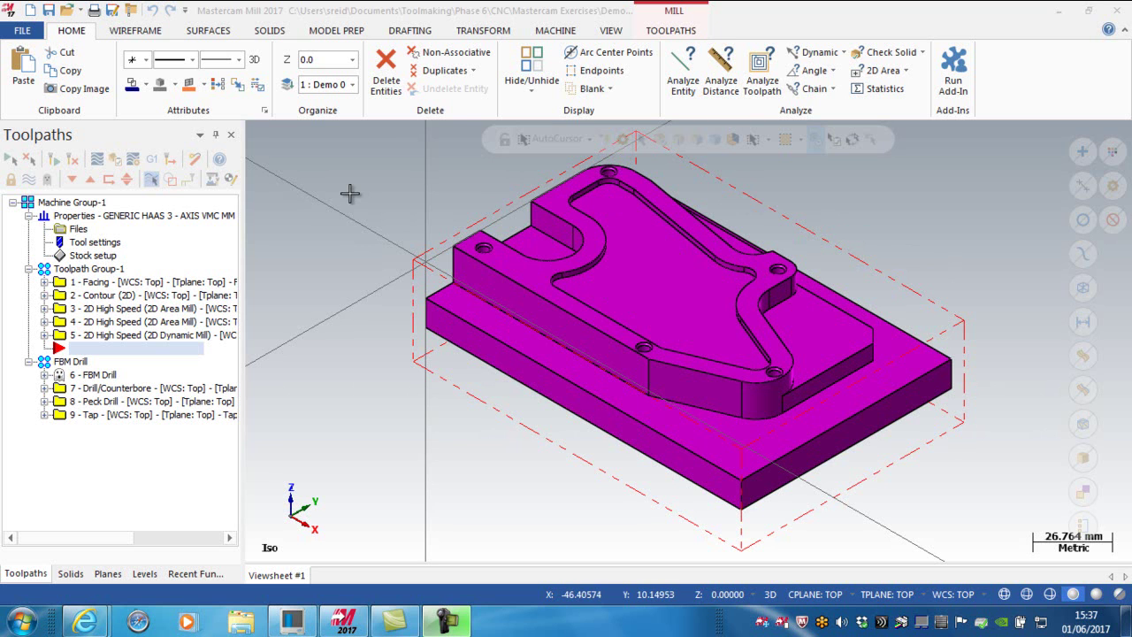
{"action": "left_click", "coordinate": [670, 32]}
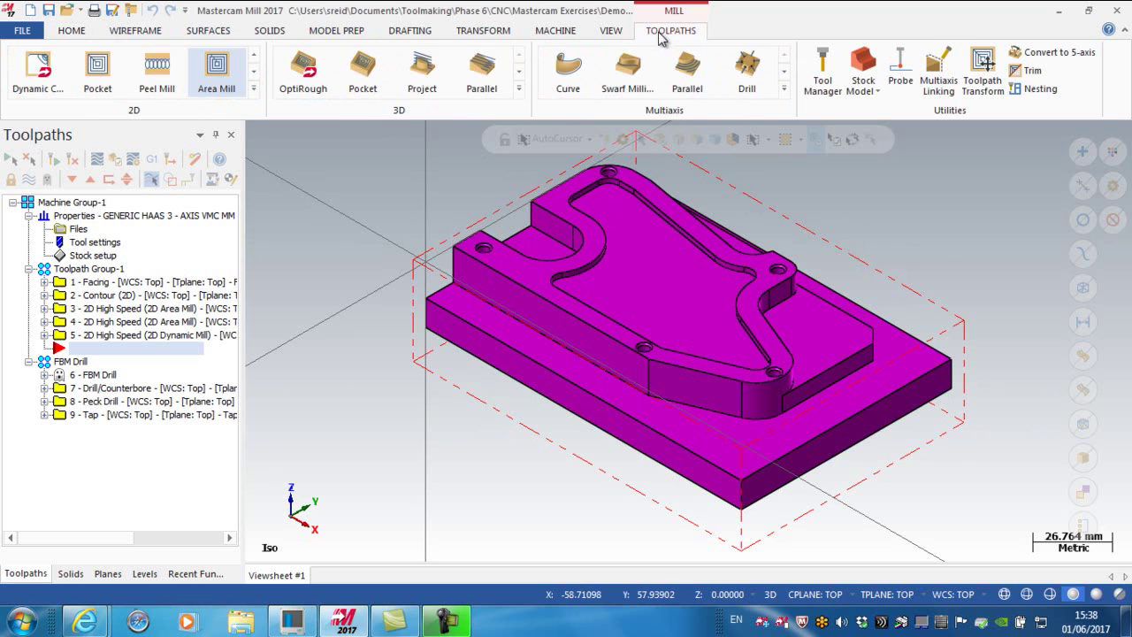
{"action": "left_click", "coordinate": [217, 69]}
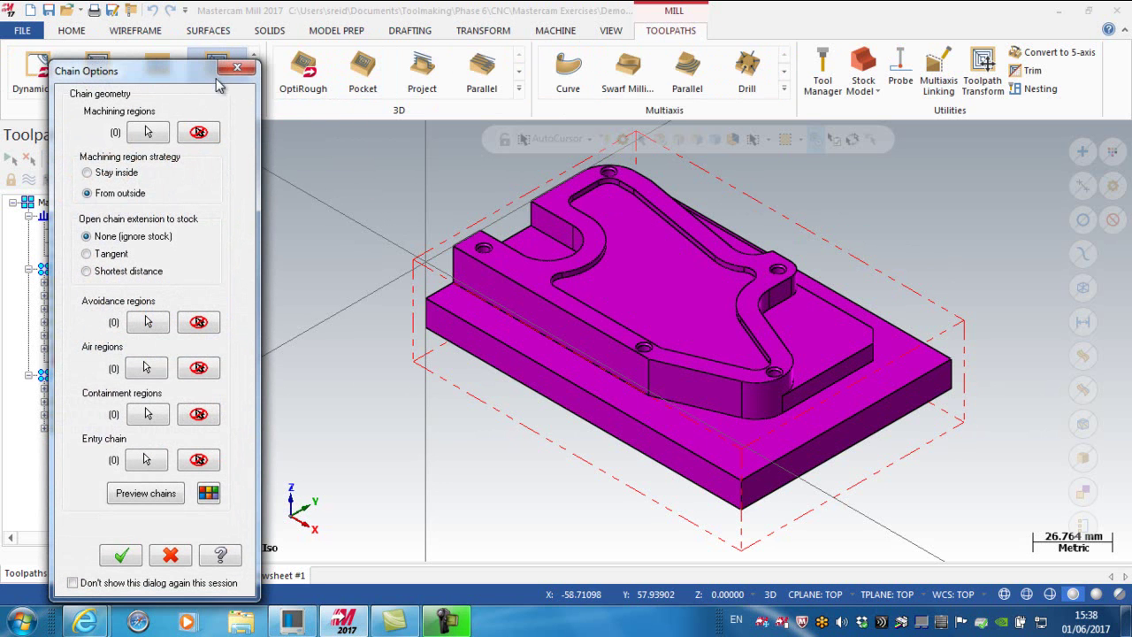
Select the pocket floor face as the single machining region using face selection.
{"action": "left_click", "coordinate": [147, 132]}
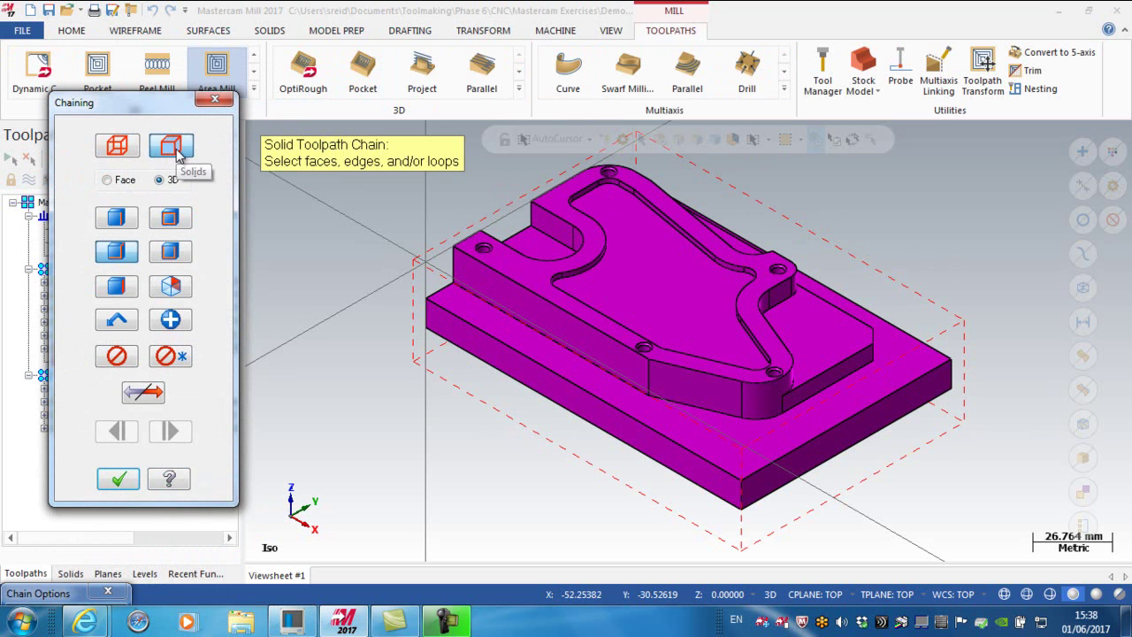
{"action": "left_click", "coordinate": [122, 287]}
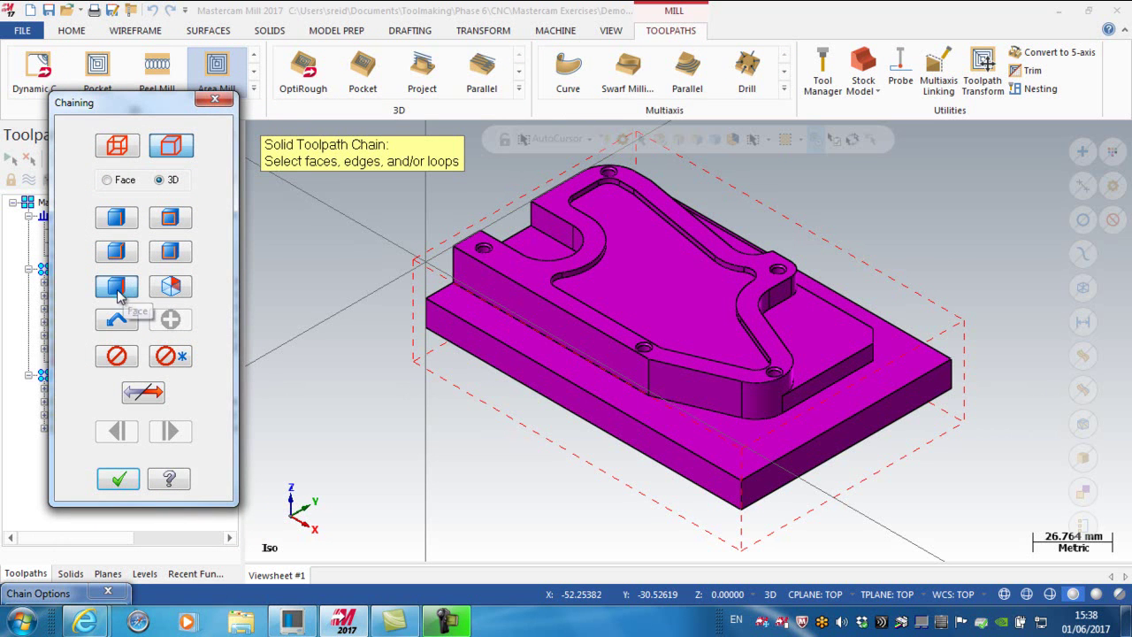
{"action": "left_click", "coordinate": [641, 288]}
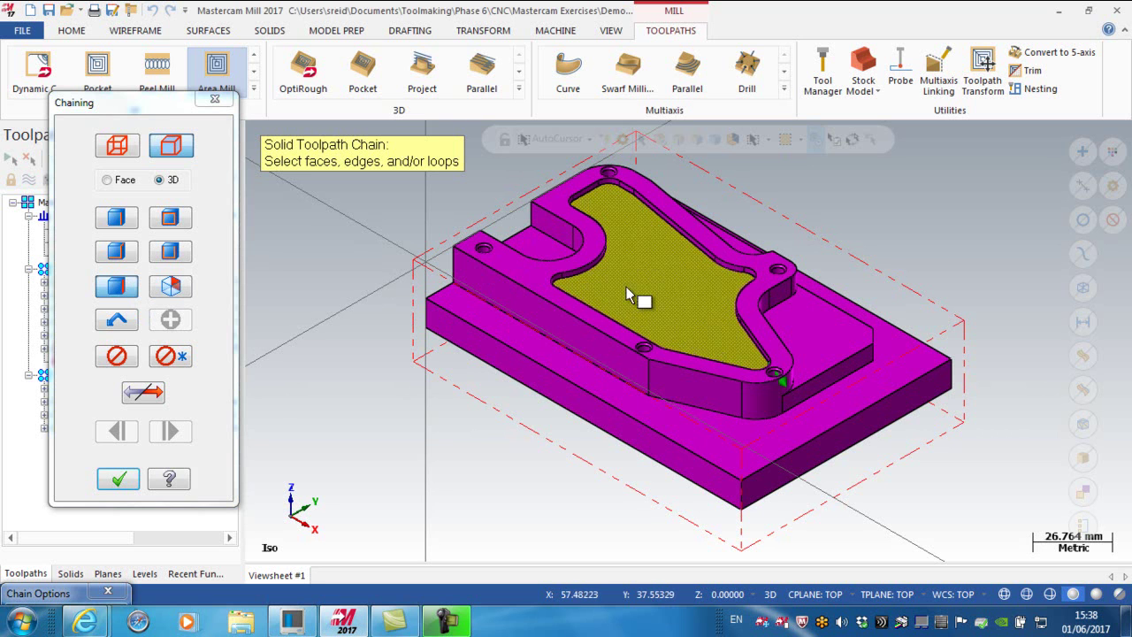
{"action": "left_click", "coordinate": [119, 479]}
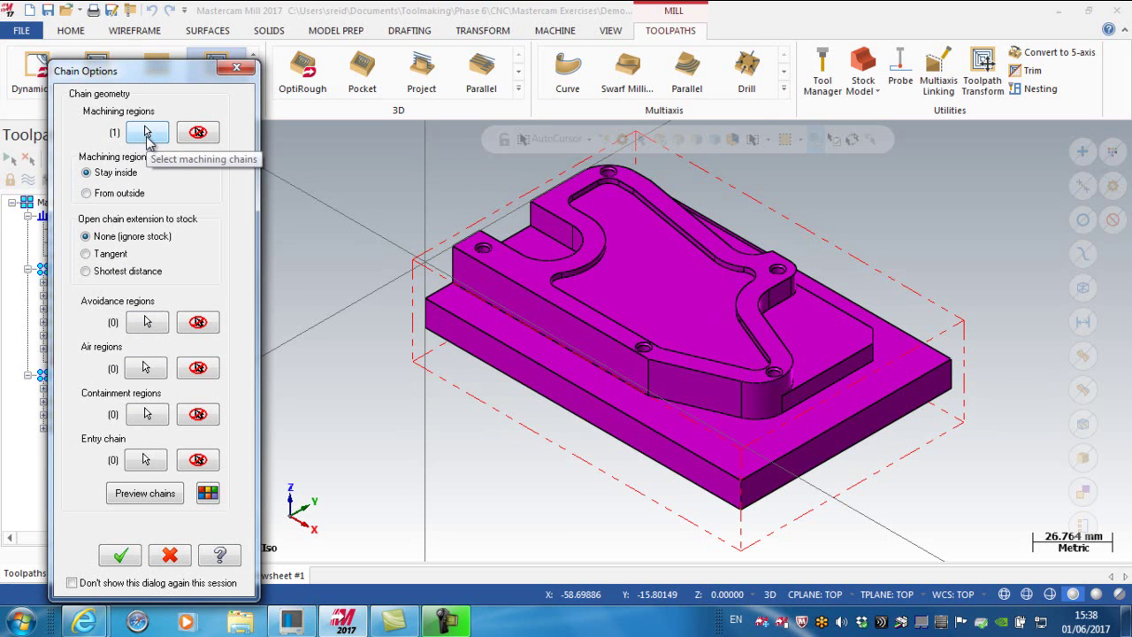
Use FLAT END MILL - 12 with comment 'Rough Internal Pocket' and XY stepover min 3.5, max 5.0.
{"action": "key", "text": "Return"}
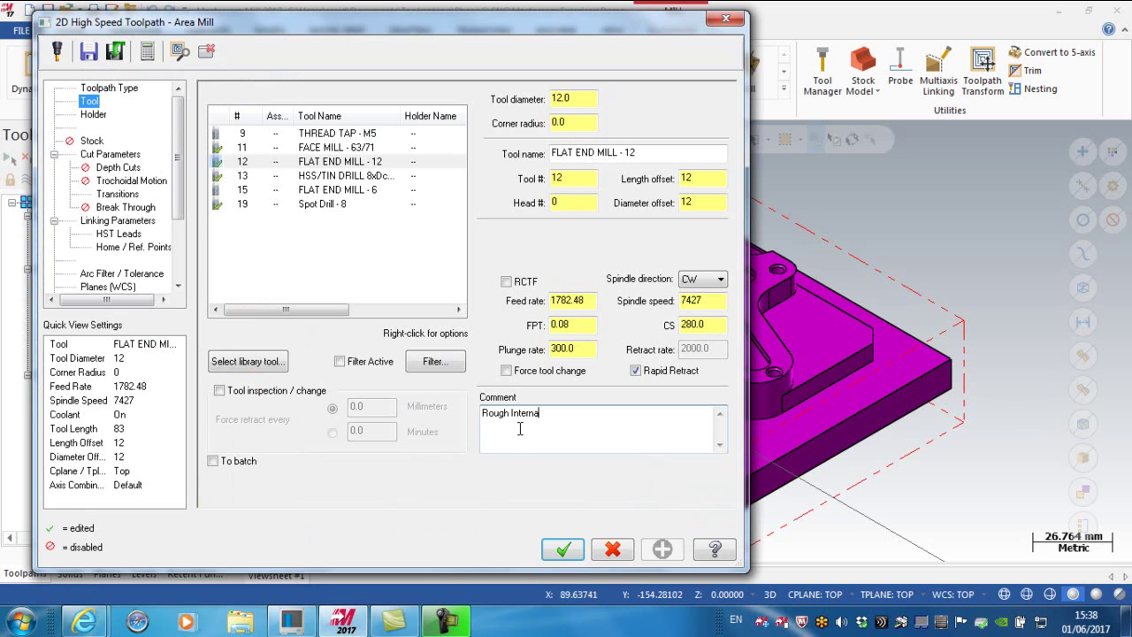
{"action": "type", "text": "ket"}
{"action": "left_click", "coordinate": [134, 156]}
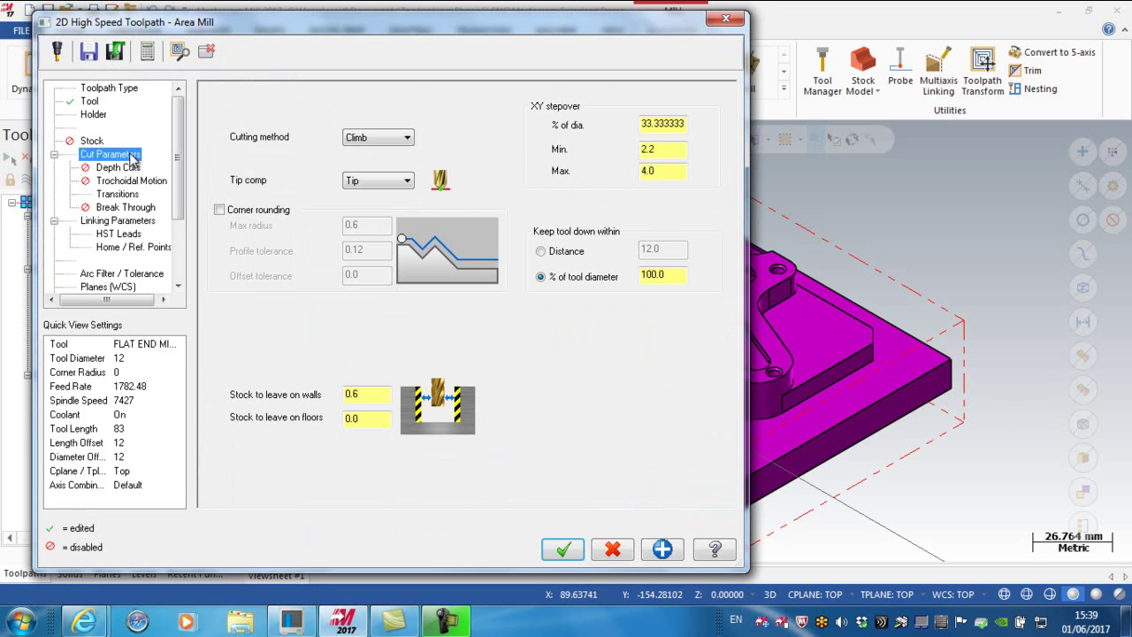
{"action": "double_click", "coordinate": [668, 150]}
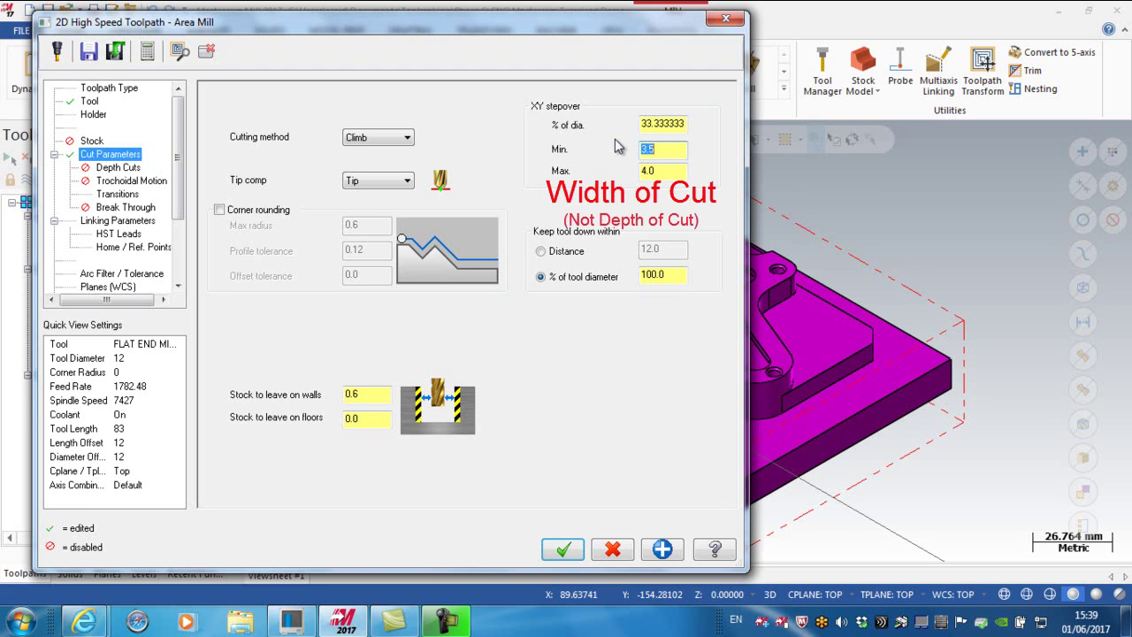
{"action": "double_click", "coordinate": [651, 171]}
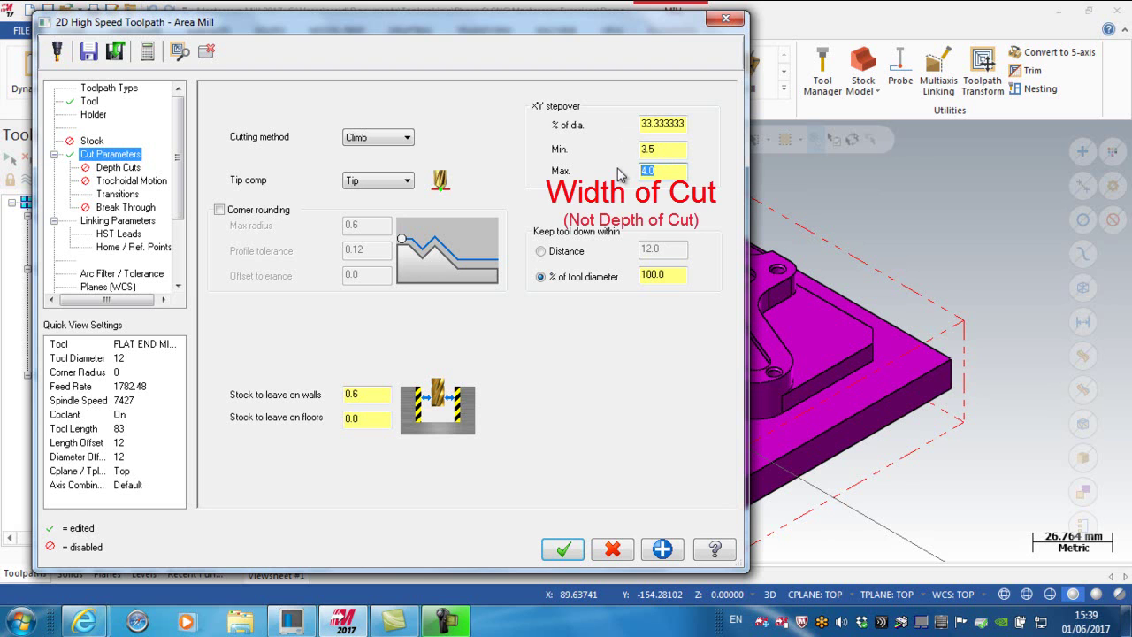
{"action": "type", "text": "5"}
{"action": "key", "text": "Return"}
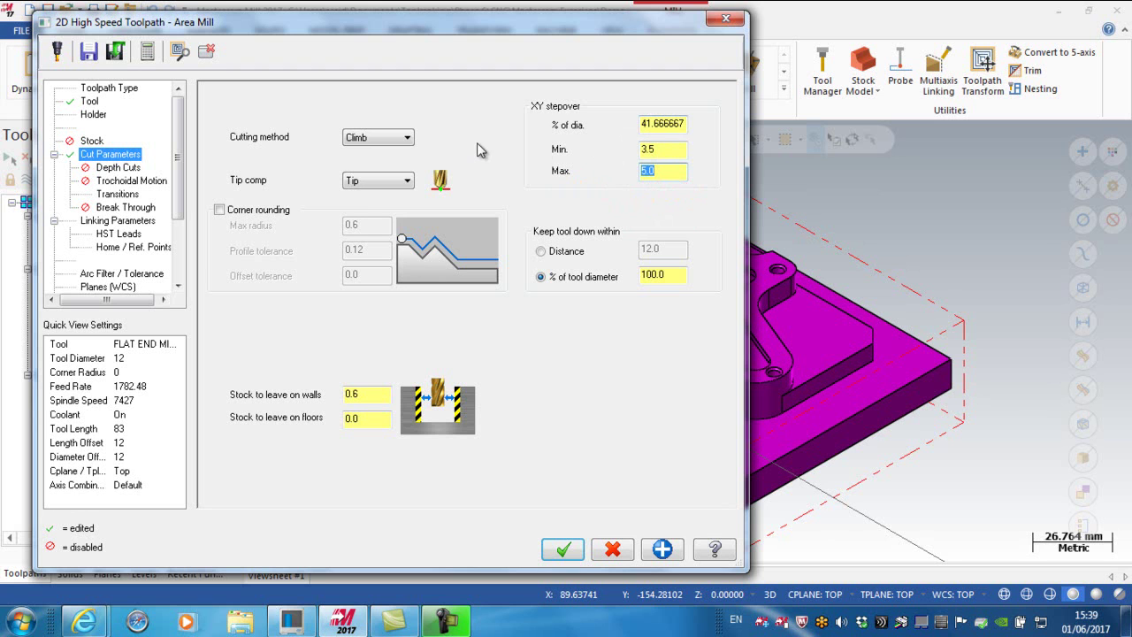
Set top of stock to 0.0, picked from the part's top face, and feed plane to 2.0 incremental.
{"action": "left_click", "coordinate": [116, 220]}
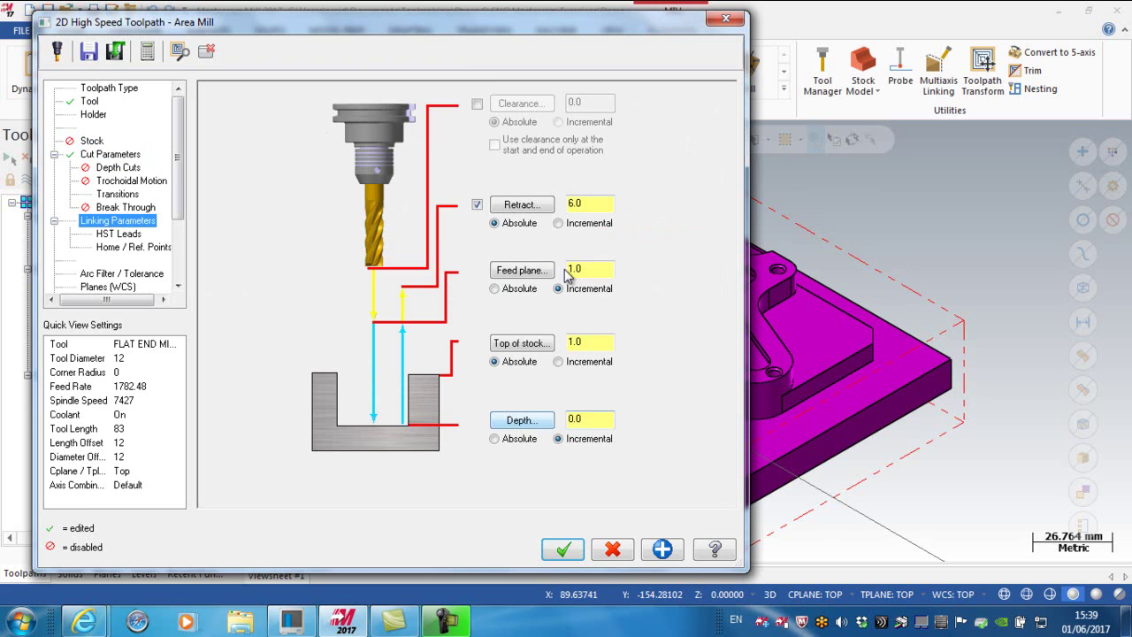
{"action": "left_click_drag", "start_coordinate": [458, 31], "coordinate": [395, 27]}
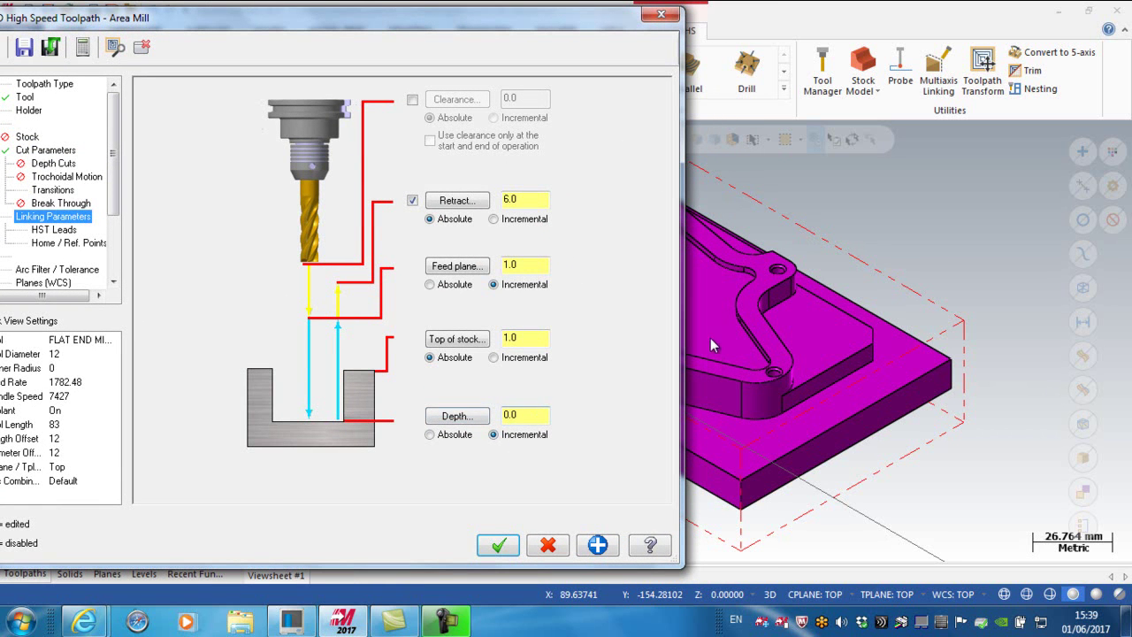
{"action": "left_click", "coordinate": [458, 340]}
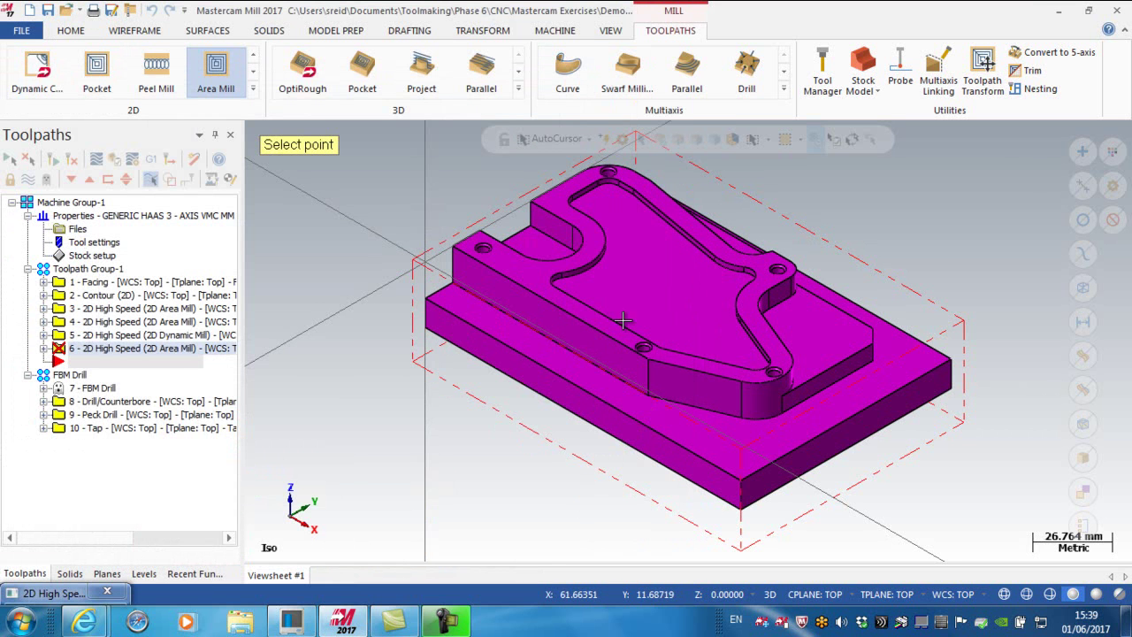
{"action": "left_click", "coordinate": [719, 268]}
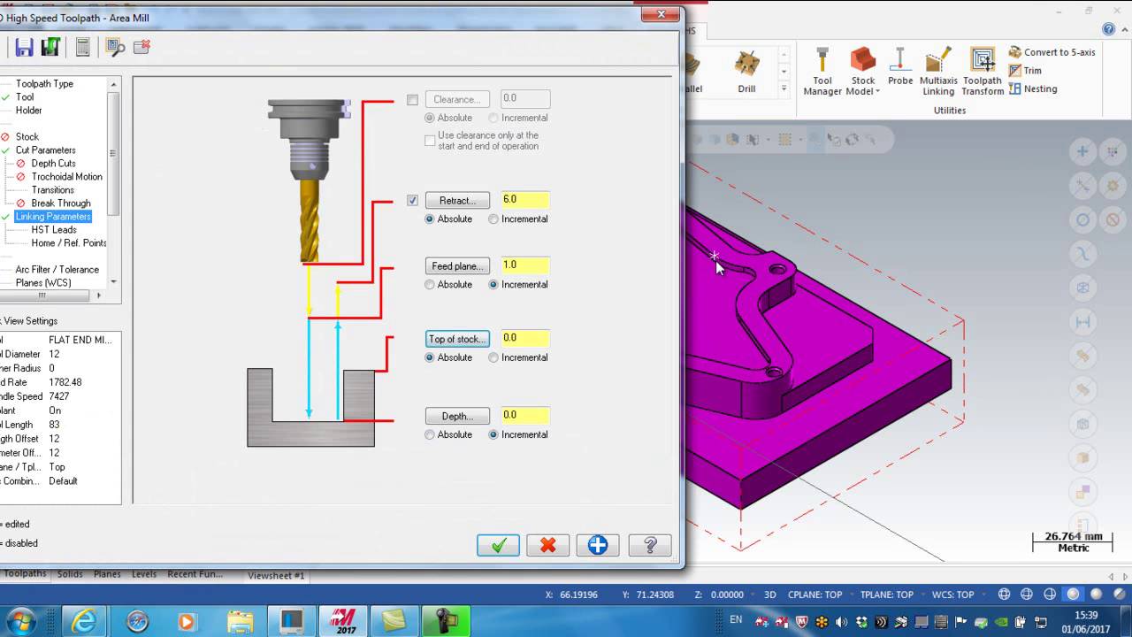
{"action": "left_click", "coordinate": [514, 268]}
{"action": "double_click", "coordinate": [513, 268]}
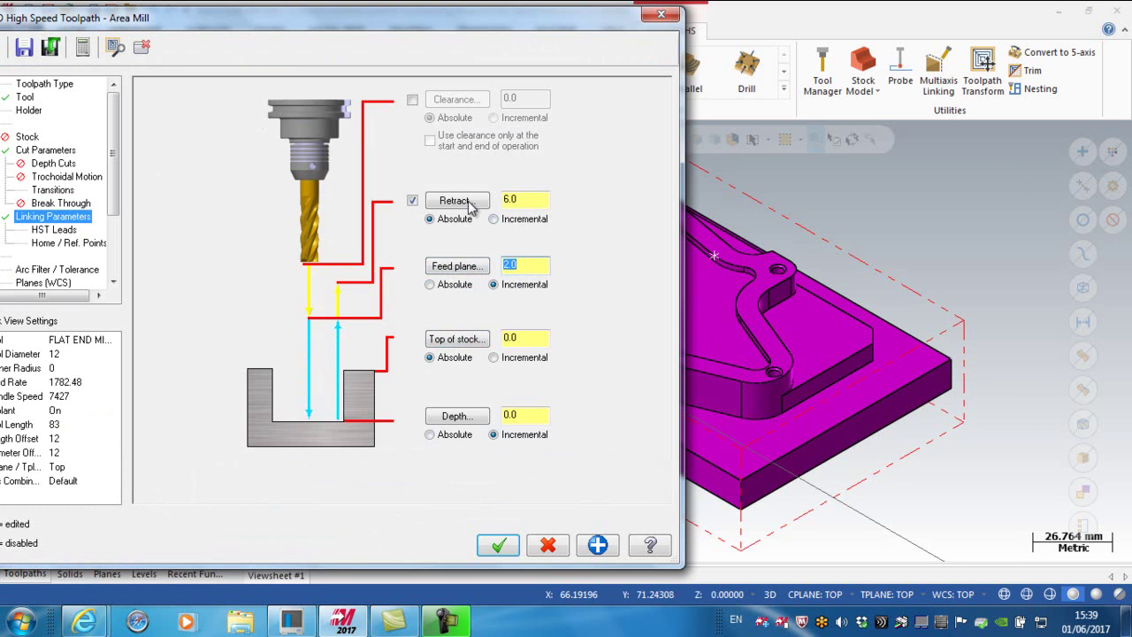
{"action": "left_click_drag", "start_coordinate": [421, 33], "coordinate": [486, 27]}
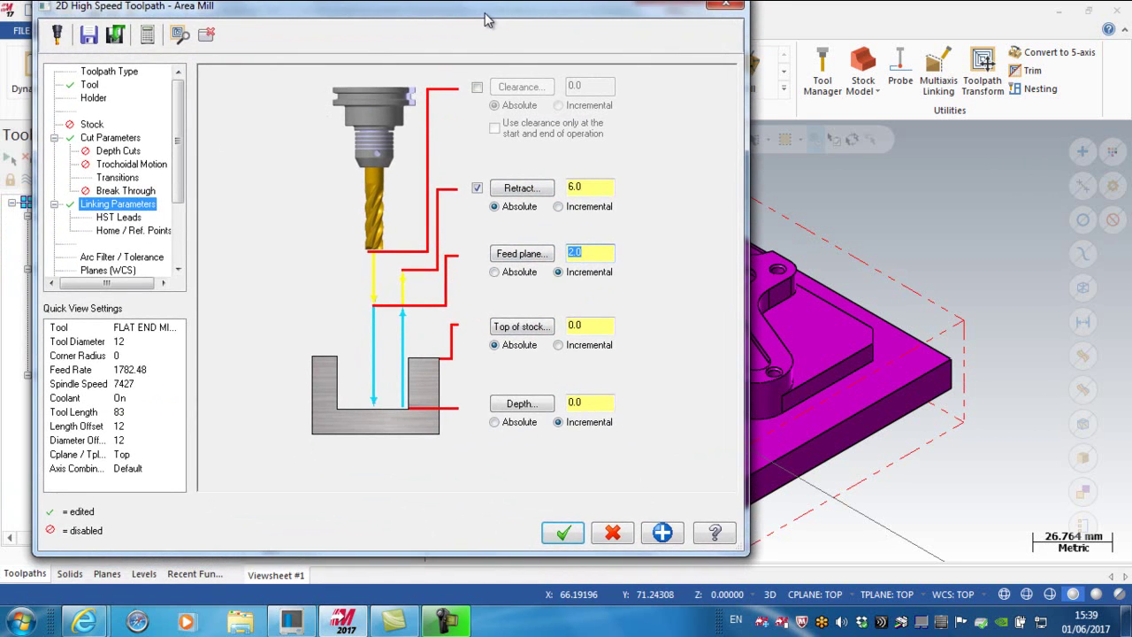
Generate the Area Mill toolpath and orbit the part to inspect it.
{"action": "left_click", "coordinate": [566, 541]}
{"action": "scroll", "coordinate": [657, 284], "scroll_direction": "up", "scroll_amount": 5}
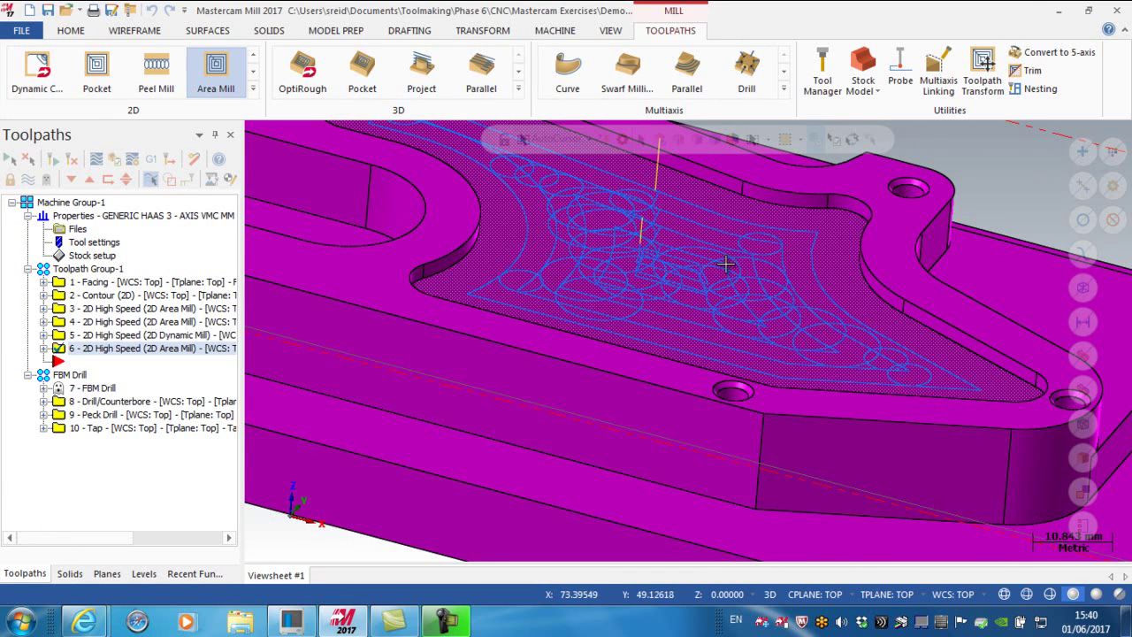
{"action": "middle_click_drag", "start_coordinate": [726, 262], "coordinate": [752, 242]}
{"action": "scroll", "coordinate": [724, 267], "scroll_direction": "down", "scroll_amount": 4}
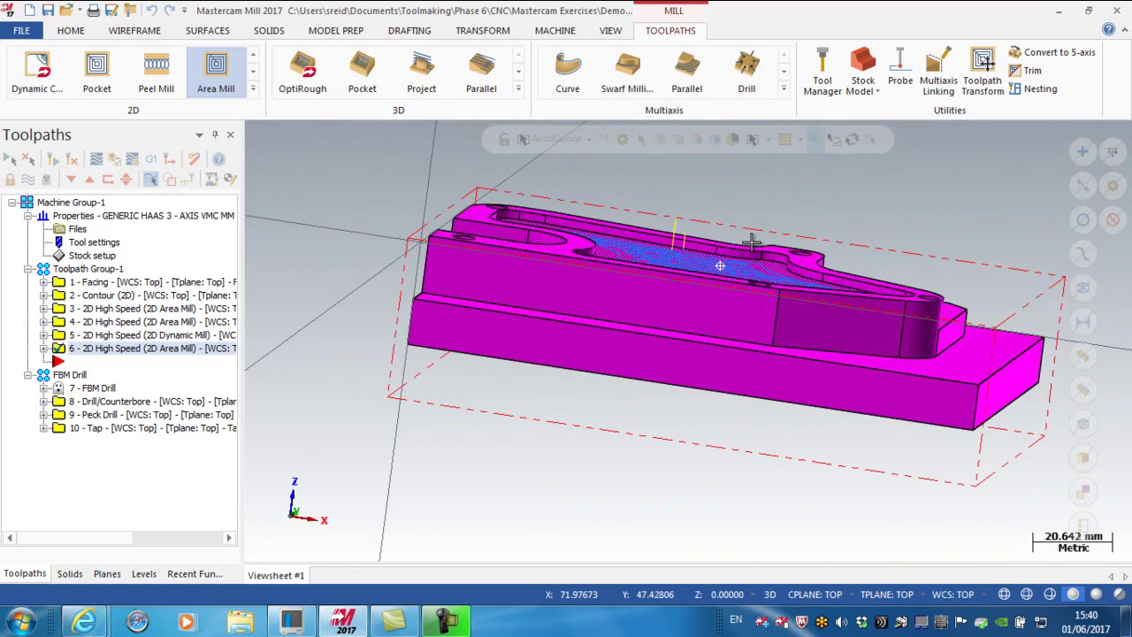
View the part from the front (WCS) in wireframe and zoom out on the ramp-in moves.
{"action": "right_click", "coordinate": [541, 493]}
{"action": "left_click", "coordinate": [581, 359]}
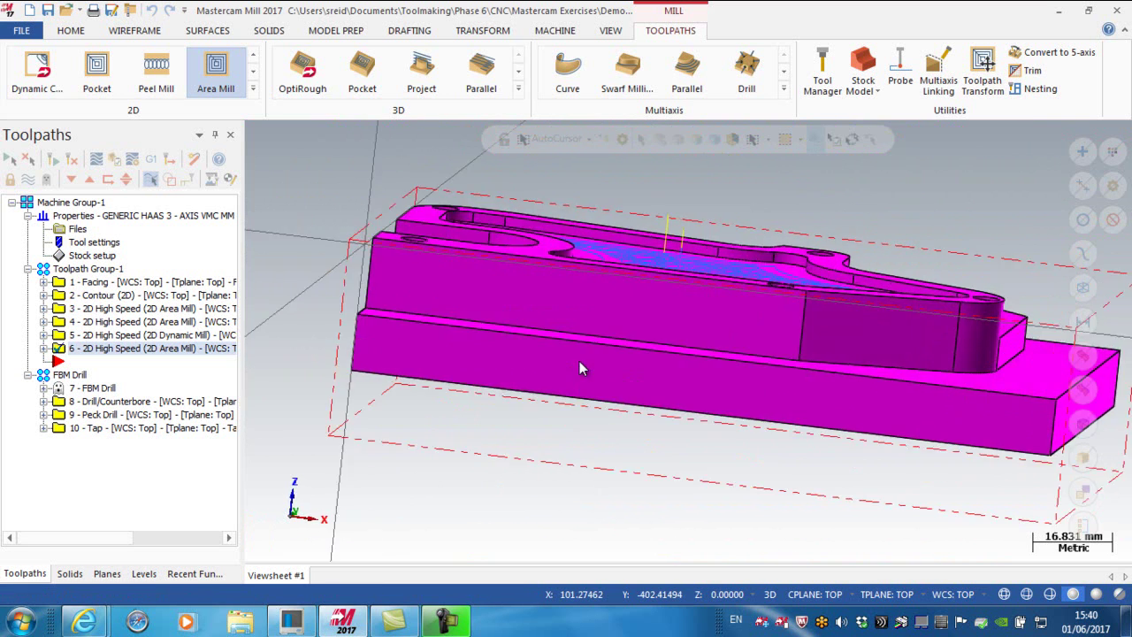
{"action": "left_click", "coordinate": [610, 32]}
{"action": "left_click", "coordinate": [289, 64]}
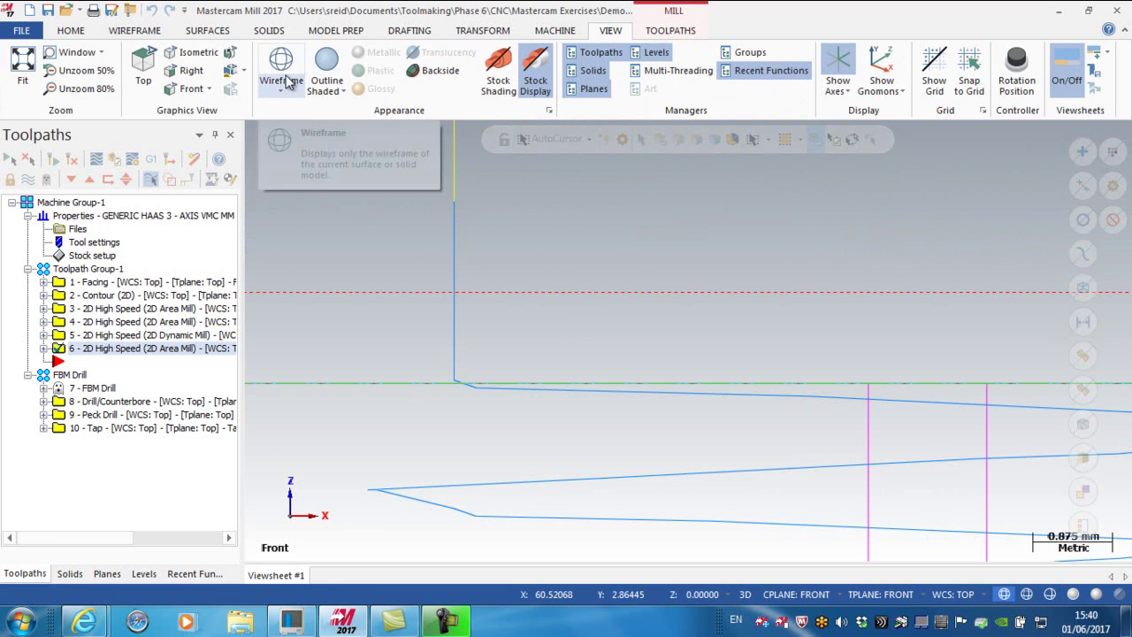
{"action": "scroll", "coordinate": [598, 241], "scroll_direction": "down", "scroll_amount": 5}
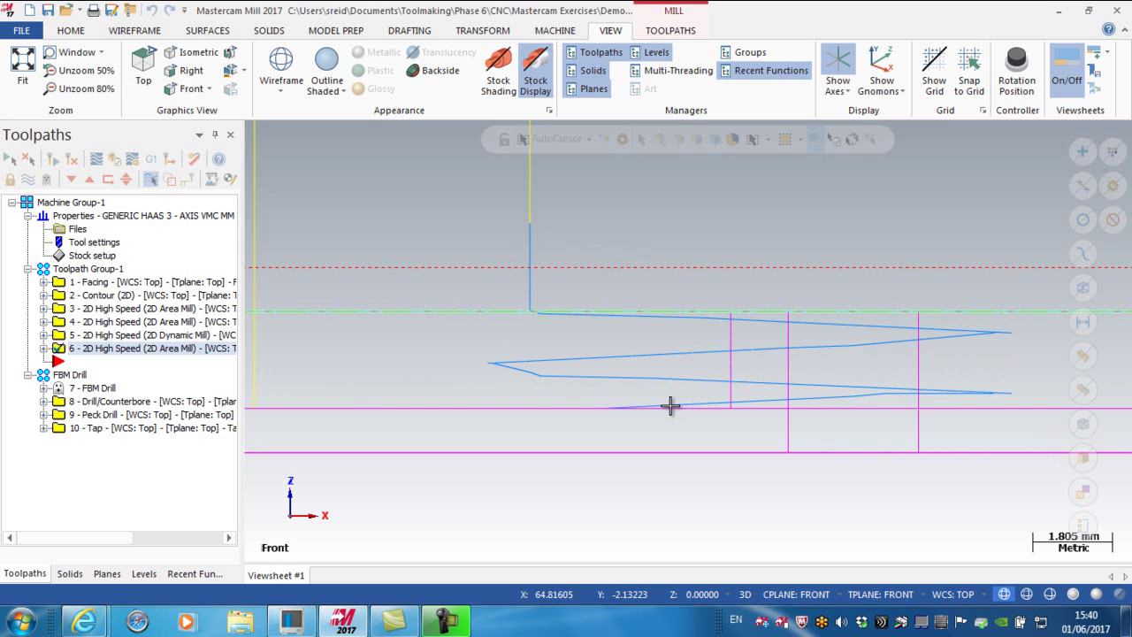
{"action": "left_click", "coordinate": [161, 386]}
Change the Area Mill entry transition to a helix of radius 4.0, checking the tool diameter.
{"action": "left_click", "coordinate": [43, 349]}
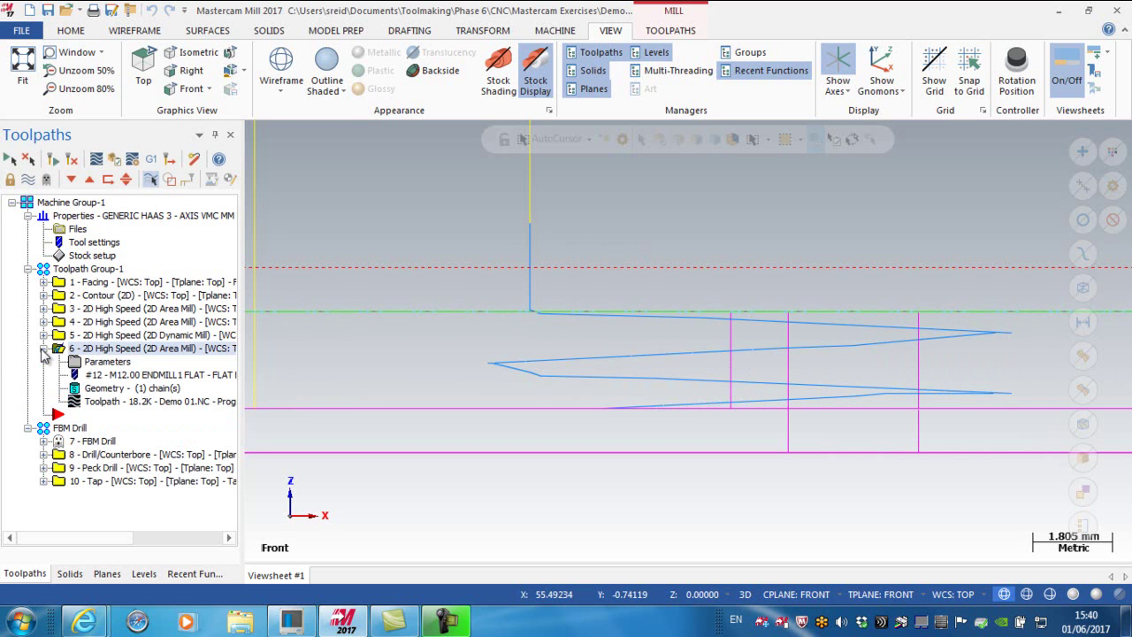
{"action": "left_click", "coordinate": [91, 365]}
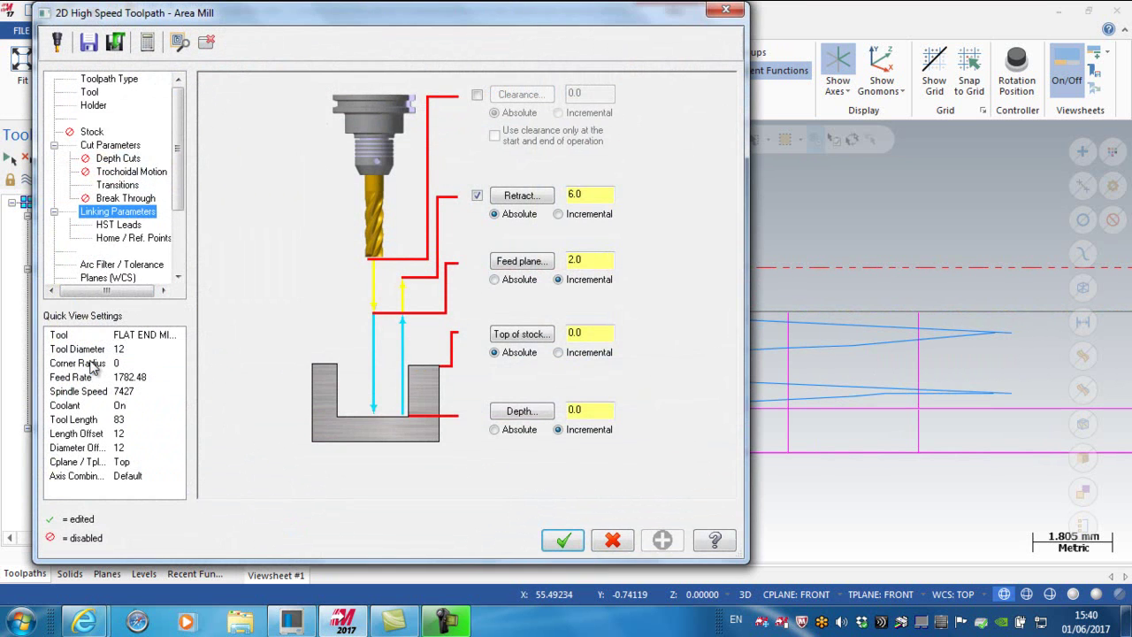
{"action": "left_click", "coordinate": [119, 186]}
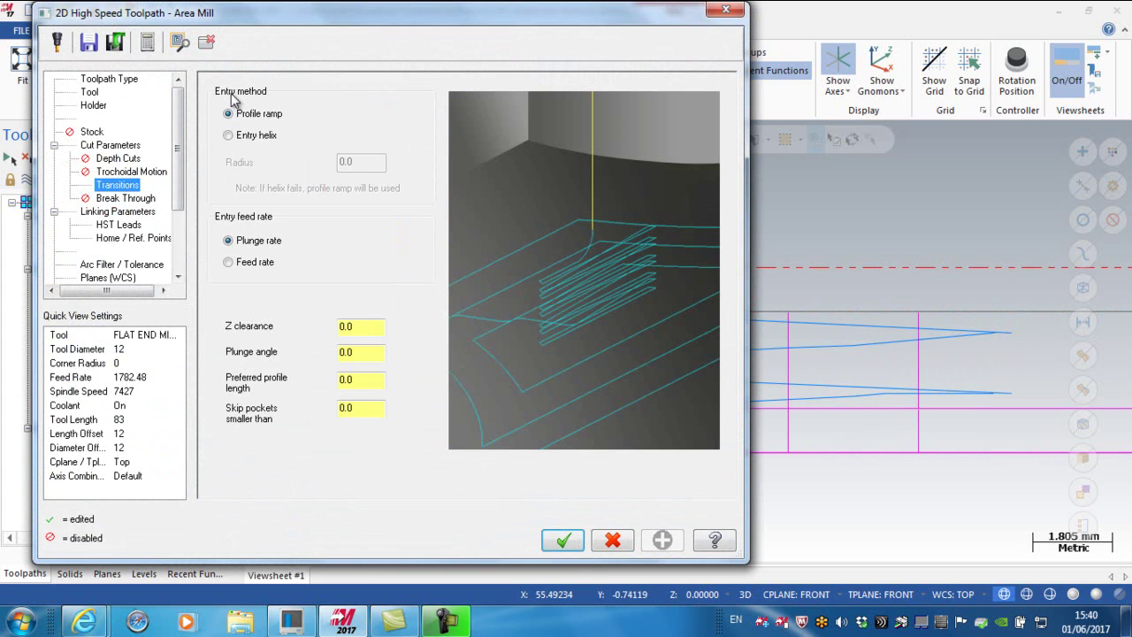
{"action": "left_click", "coordinate": [243, 143]}
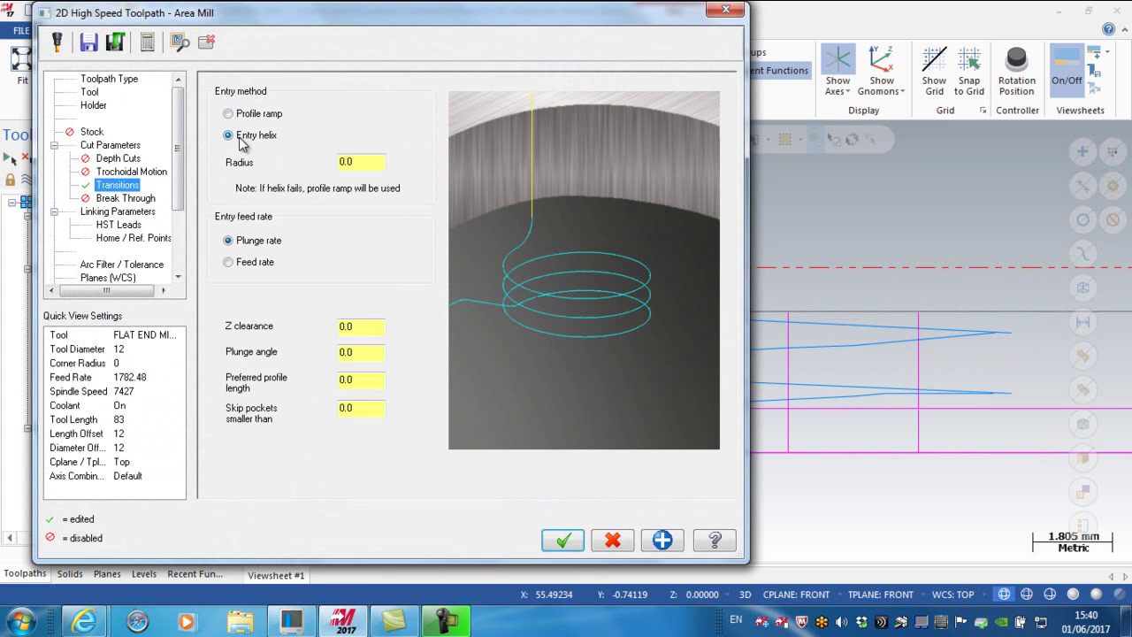
{"action": "double_click", "coordinate": [353, 162]}
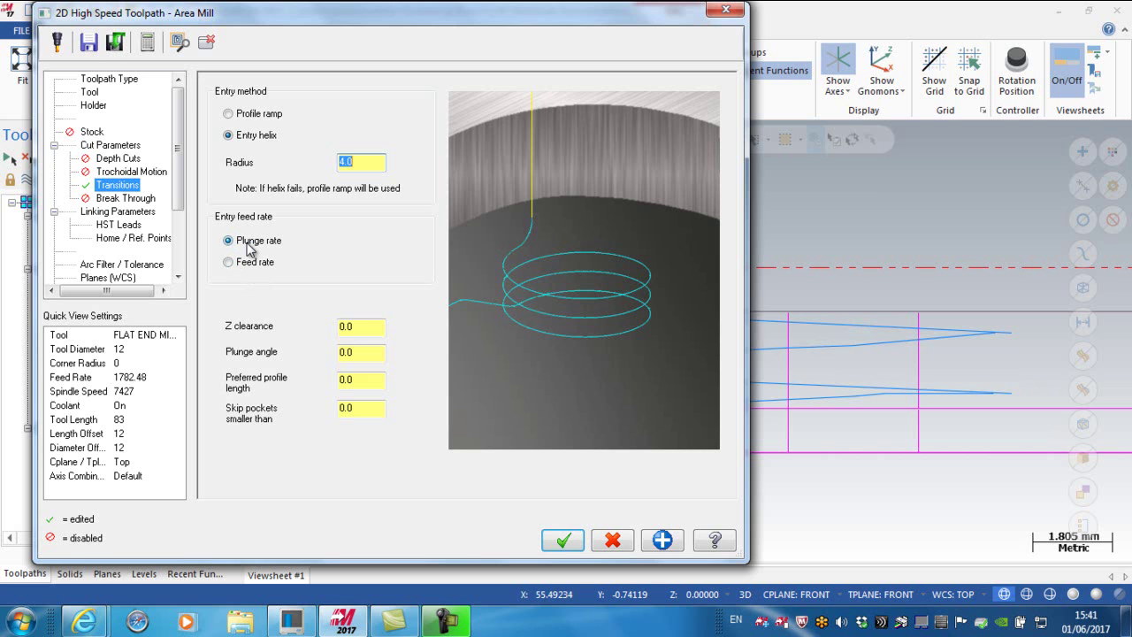
{"action": "left_click", "coordinate": [89, 92]}
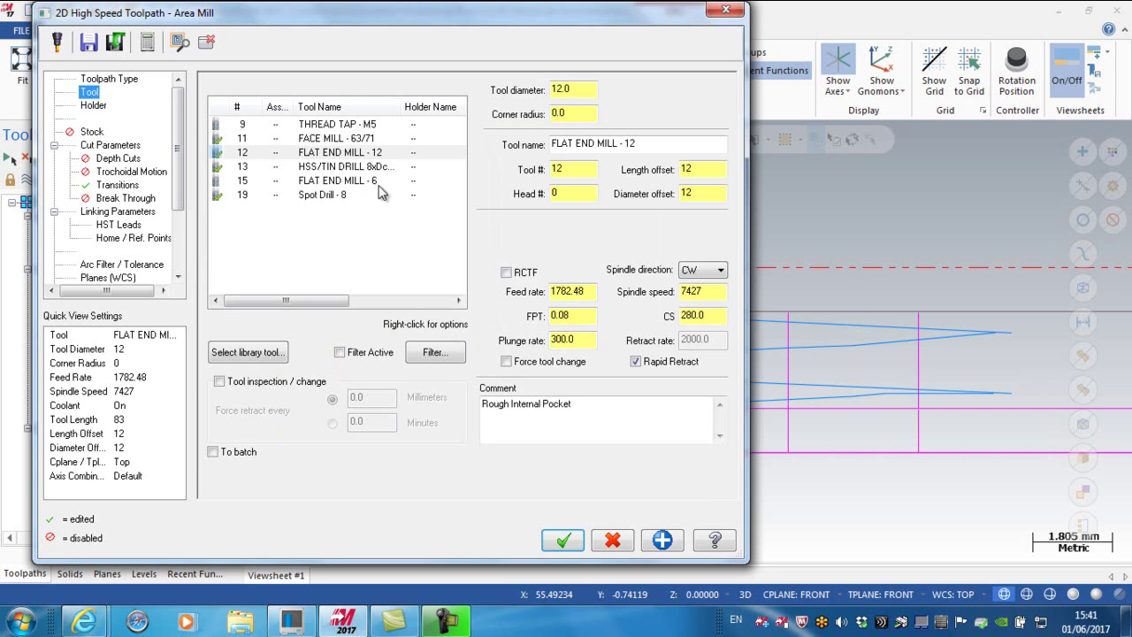
{"action": "left_click", "coordinate": [124, 187]}
Run the helix at feed rate with Z clearance 1.0 and plunge angle 5.0, then regenerate.
{"action": "left_click", "coordinate": [243, 268]}
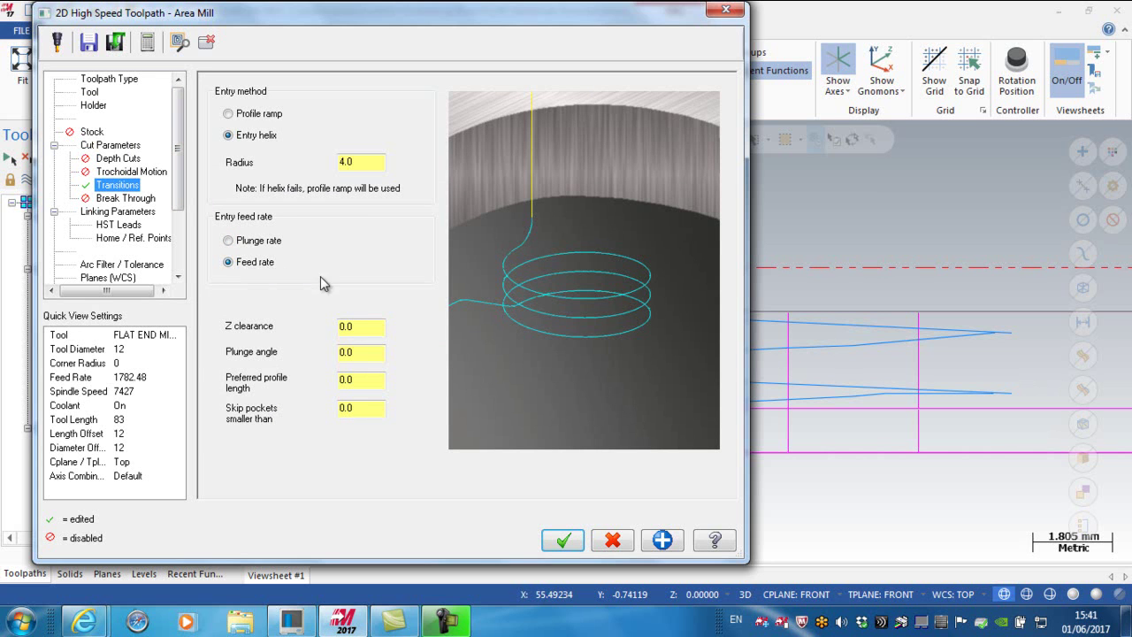
{"action": "left_click", "coordinate": [369, 327]}
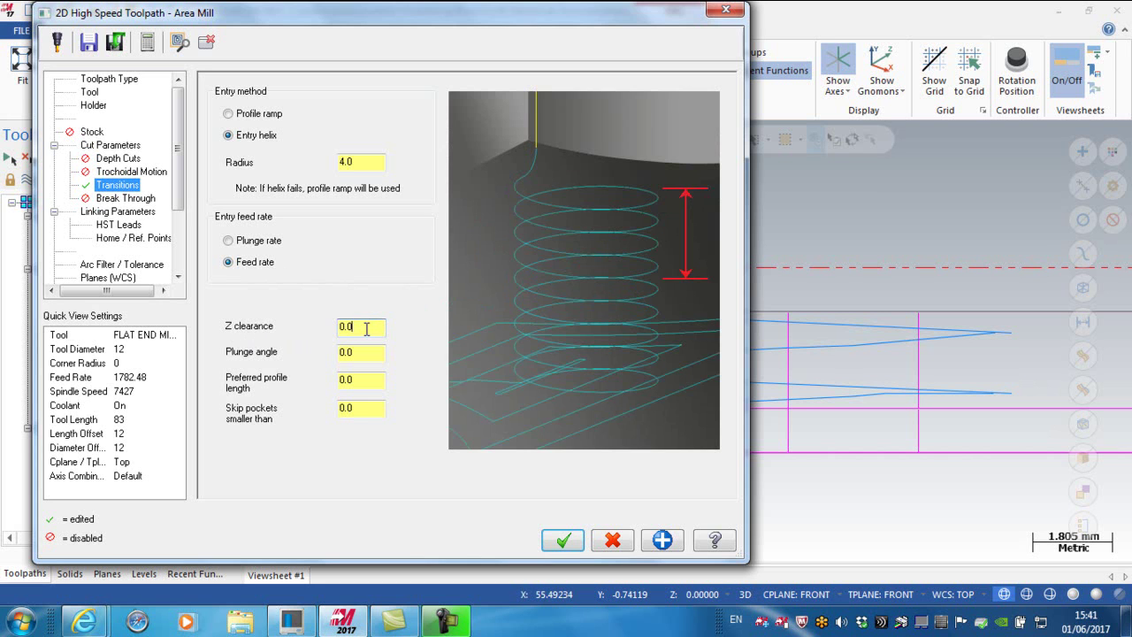
{"action": "left_click_drag", "start_coordinate": [355, 327], "coordinate": [315, 331]}
{"action": "left_click_drag", "start_coordinate": [357, 356], "coordinate": [325, 366]}
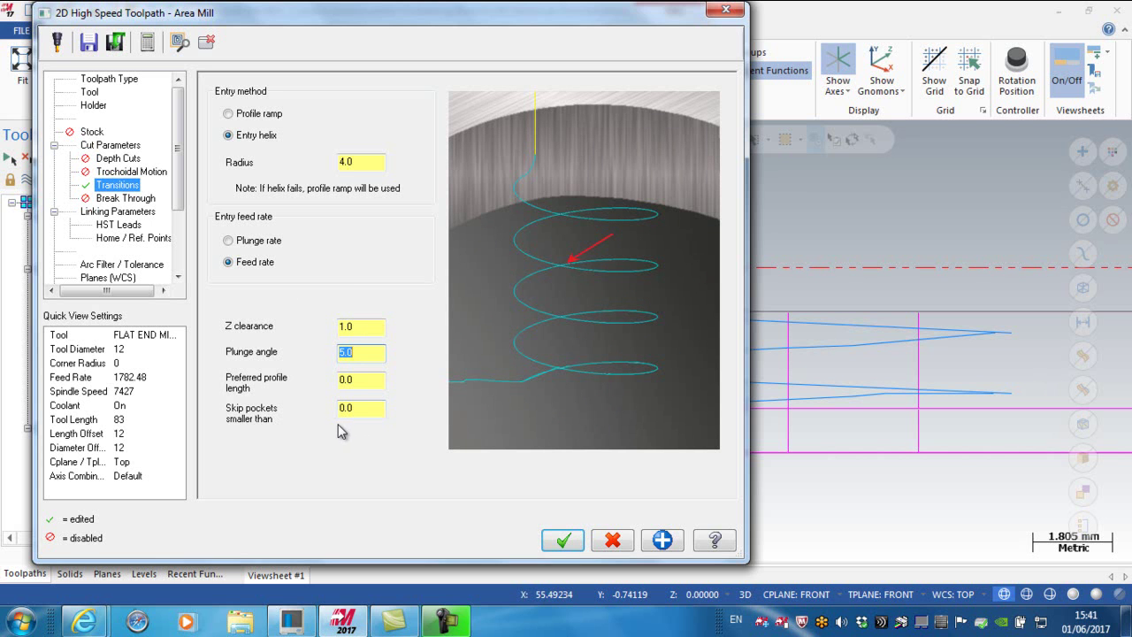
{"action": "key", "text": "Return"}
{"action": "left_click", "coordinate": [74, 159]}
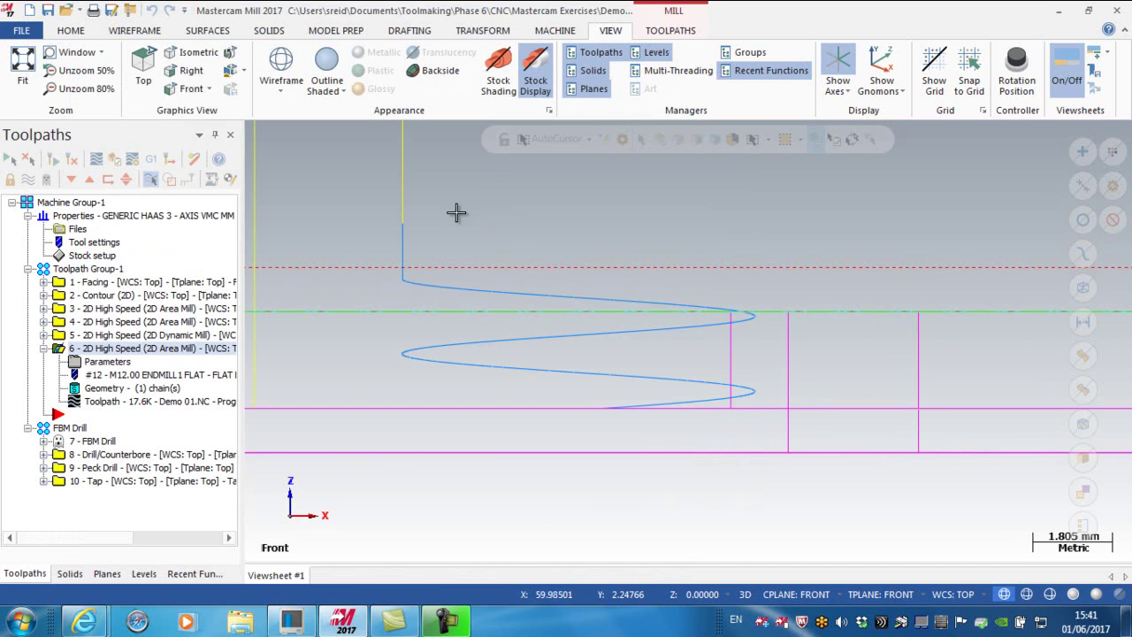
Zoom and rotate to an isometric (WCS) view to examine the helical entry.
{"action": "scroll", "coordinate": [401, 309], "scroll_direction": "up", "scroll_amount": 5}
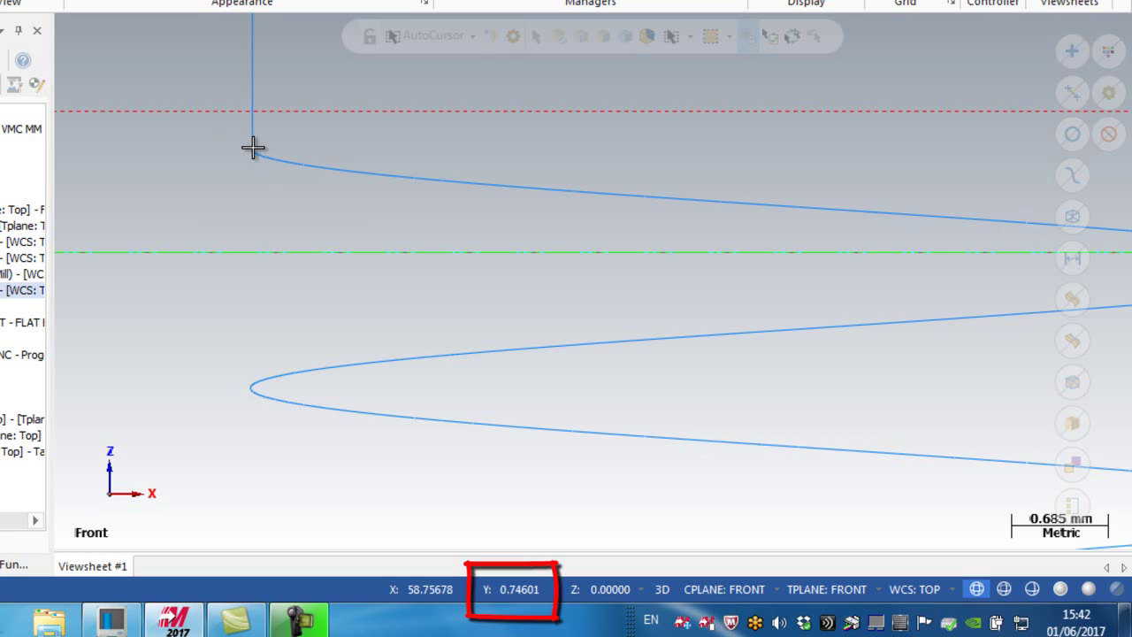
{"action": "scroll", "coordinate": [252, 147], "scroll_direction": "down", "scroll_amount": 4}
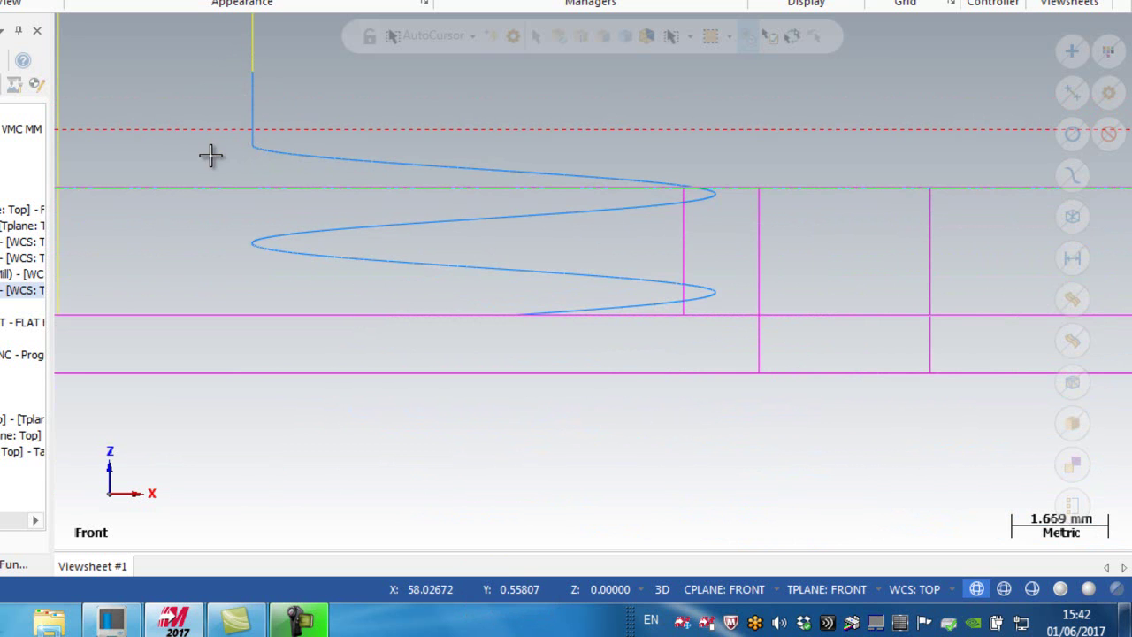
{"action": "middle_click_drag", "start_coordinate": [210, 157], "coordinate": [265, 159]}
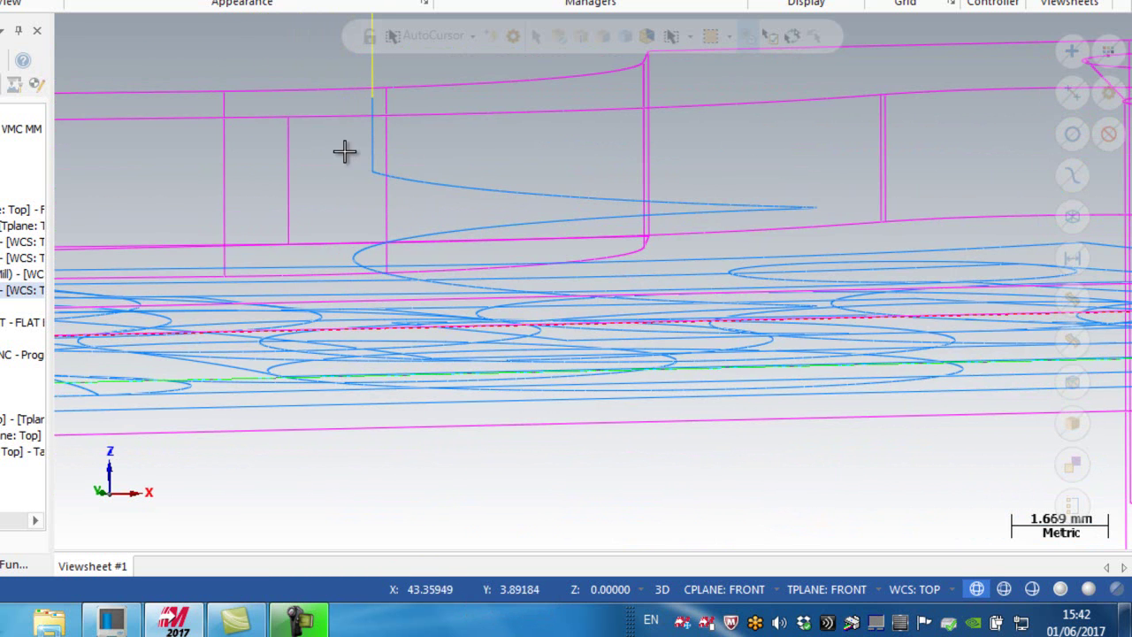
{"action": "middle_click_drag", "start_coordinate": [333, 172], "coordinate": [413, 120]}
{"action": "right_click", "coordinate": [414, 120]}
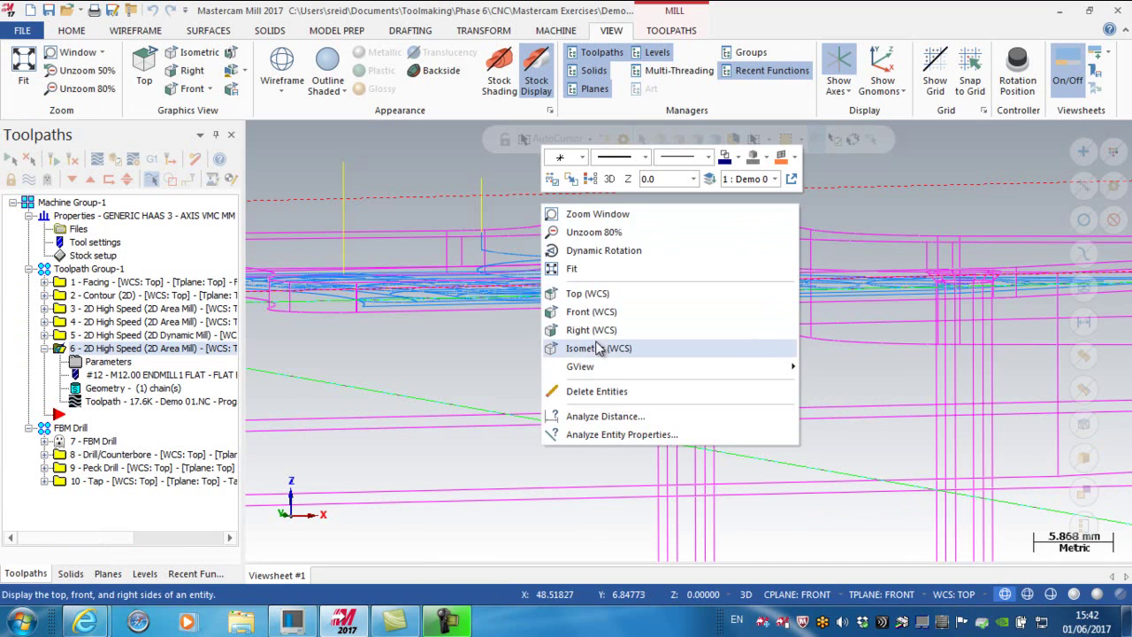
{"action": "left_click", "coordinate": [597, 348]}
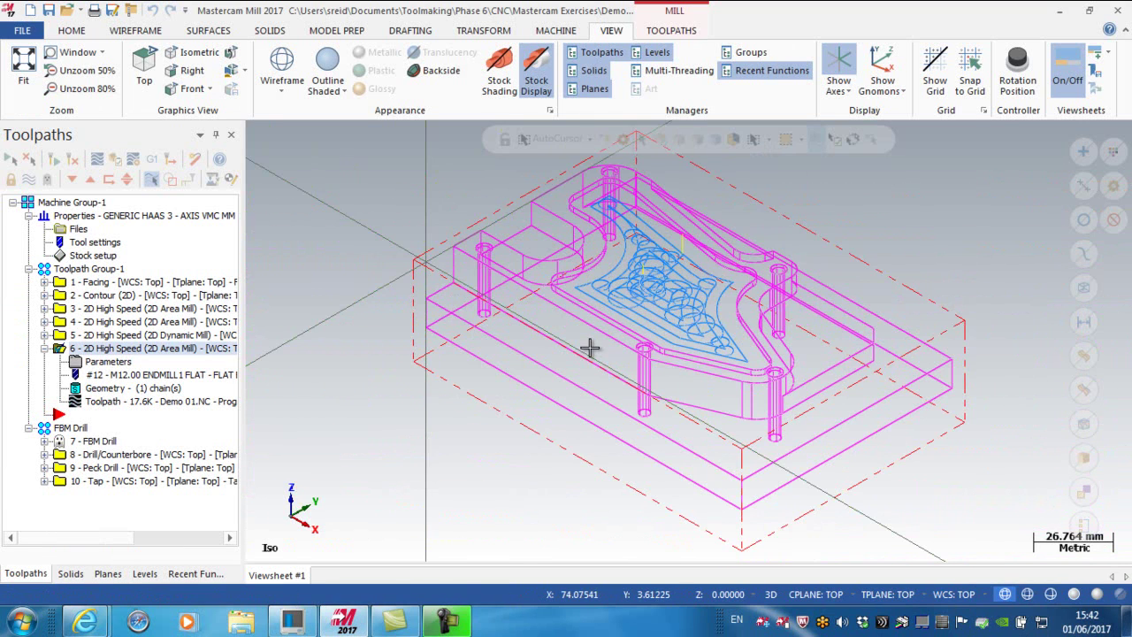
Show the part outline shaded and reopen operation 6's parameters.
{"action": "scroll", "coordinate": [707, 199], "scroll_direction": "up", "scroll_amount": 2}
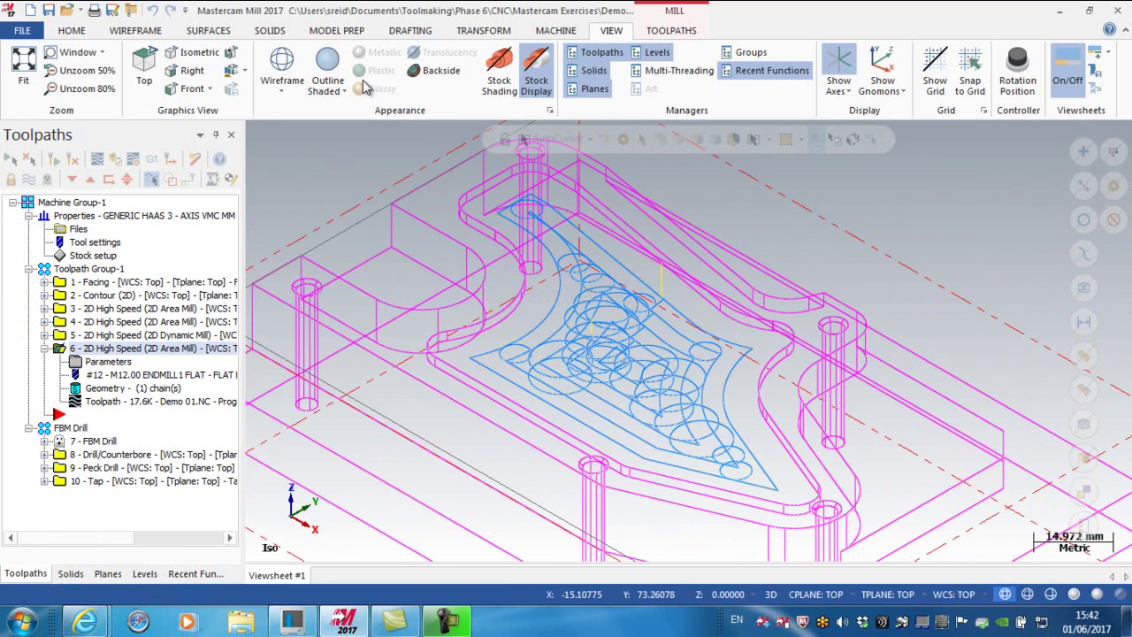
{"action": "left_click", "coordinate": [333, 69]}
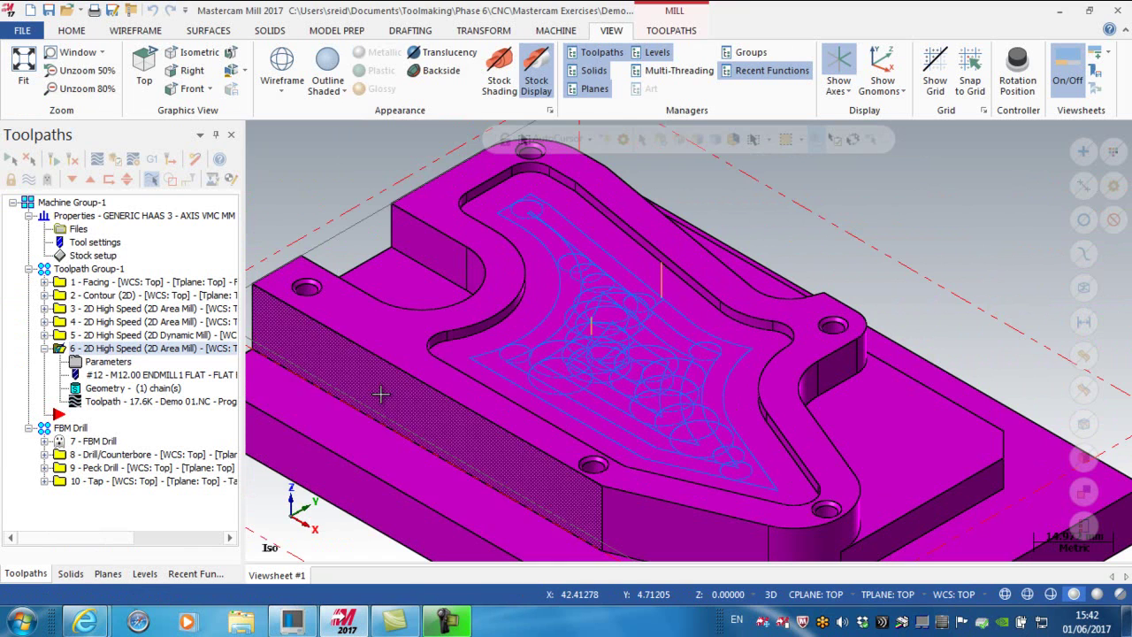
{"action": "left_click", "coordinate": [115, 363]}
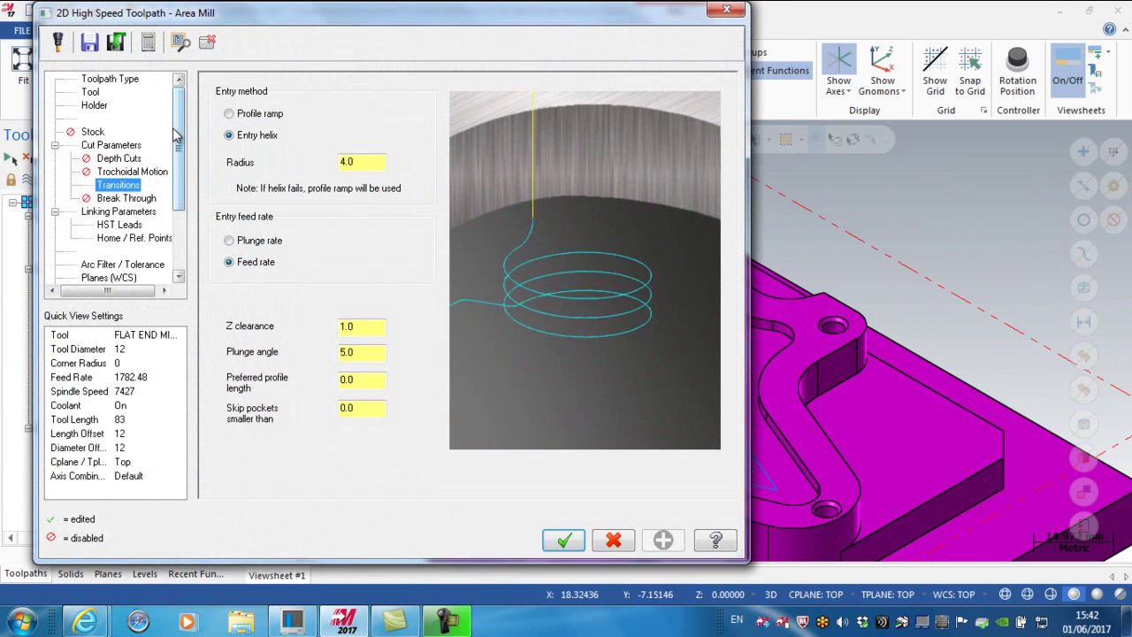
Convert operation 6 to a Dynamic Mill, regenerate it at 149.3K, and reopen its parameters.
{"action": "left_click", "coordinate": [107, 81]}
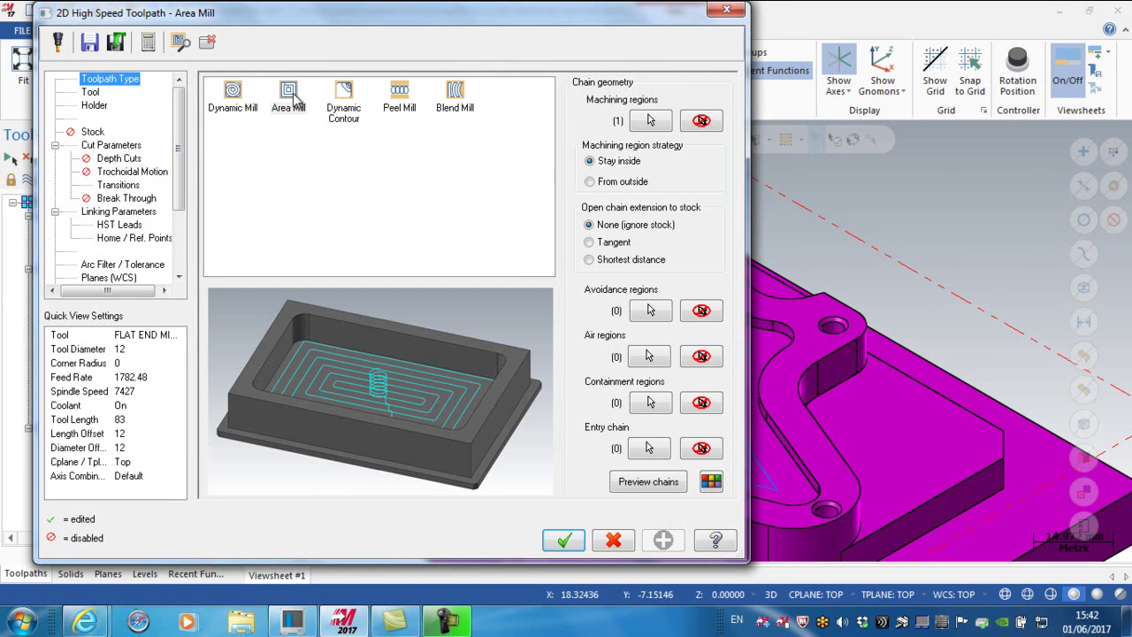
{"action": "left_click", "coordinate": [232, 93]}
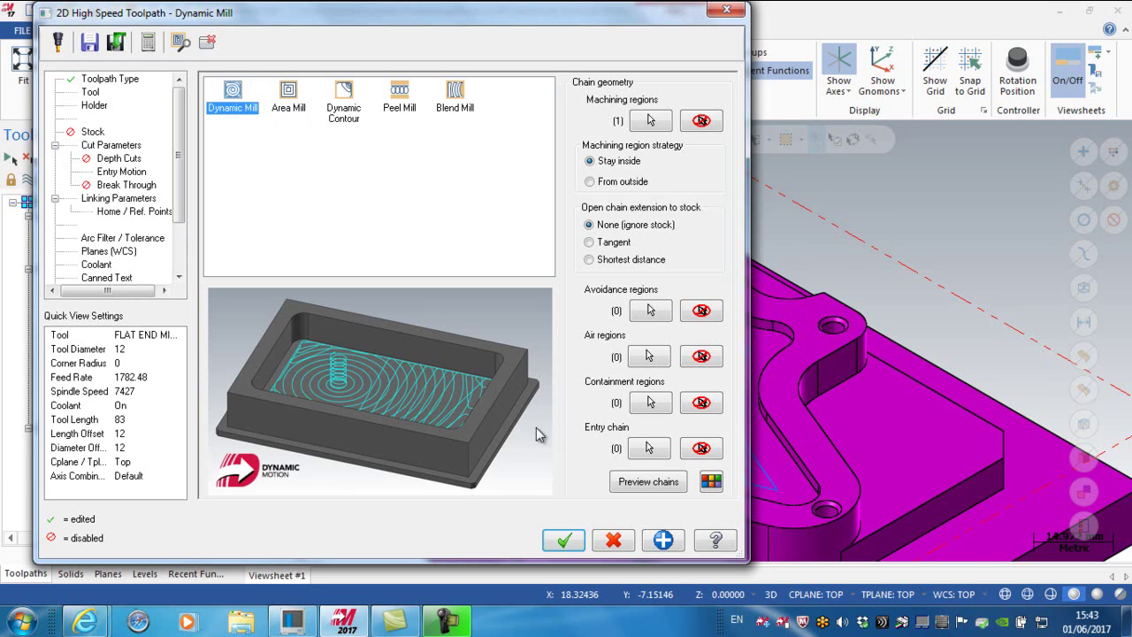
{"action": "left_click", "coordinate": [563, 539]}
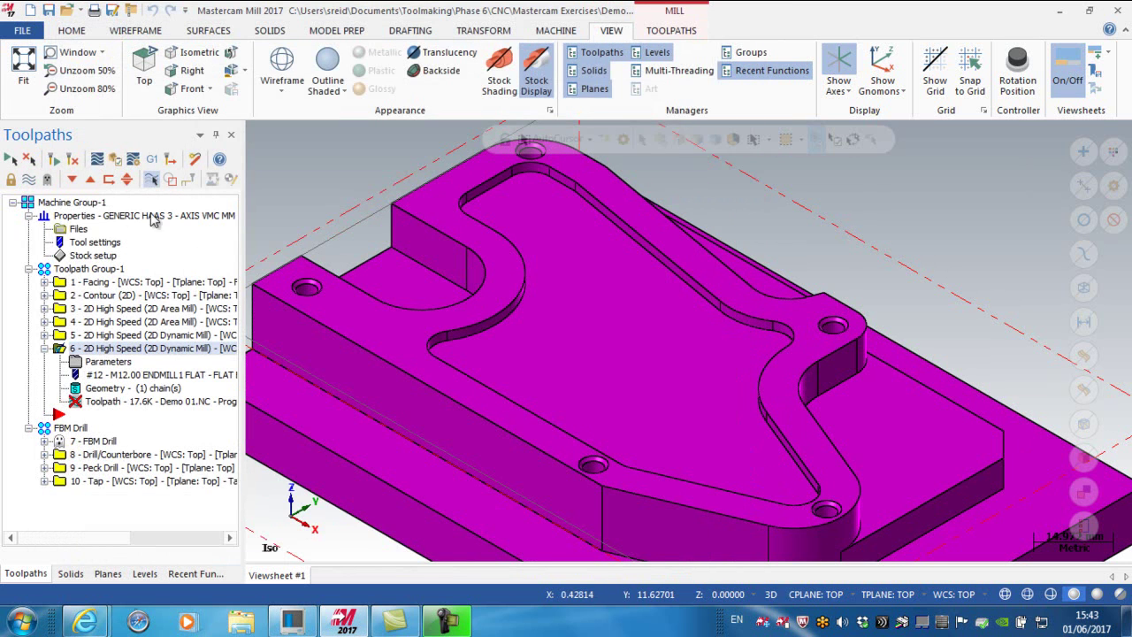
{"action": "left_click", "coordinate": [72, 160]}
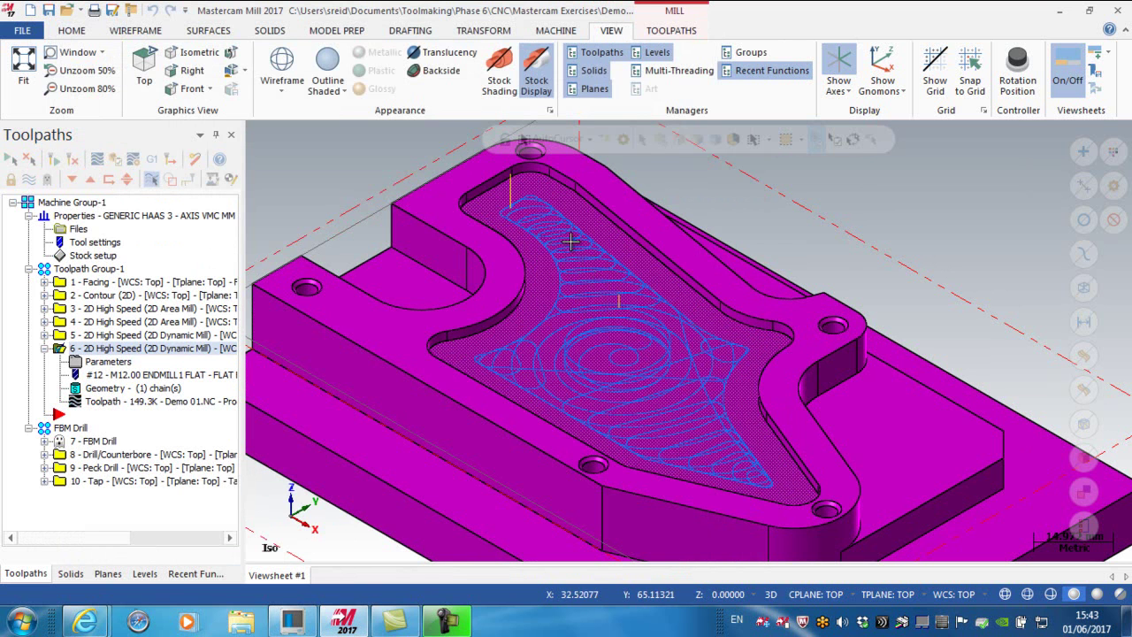
{"action": "left_click", "coordinate": [117, 365]}
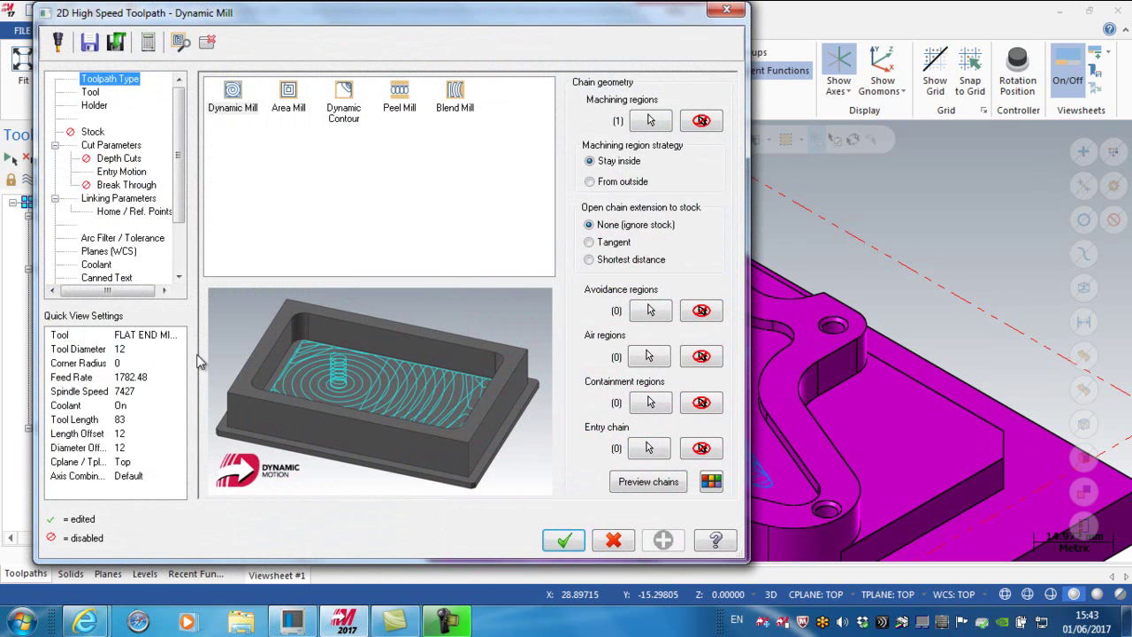
Set the Dynamic Mill back feedrate to 3500 in Cut Parameters and accept.
{"action": "left_click", "coordinate": [113, 147]}
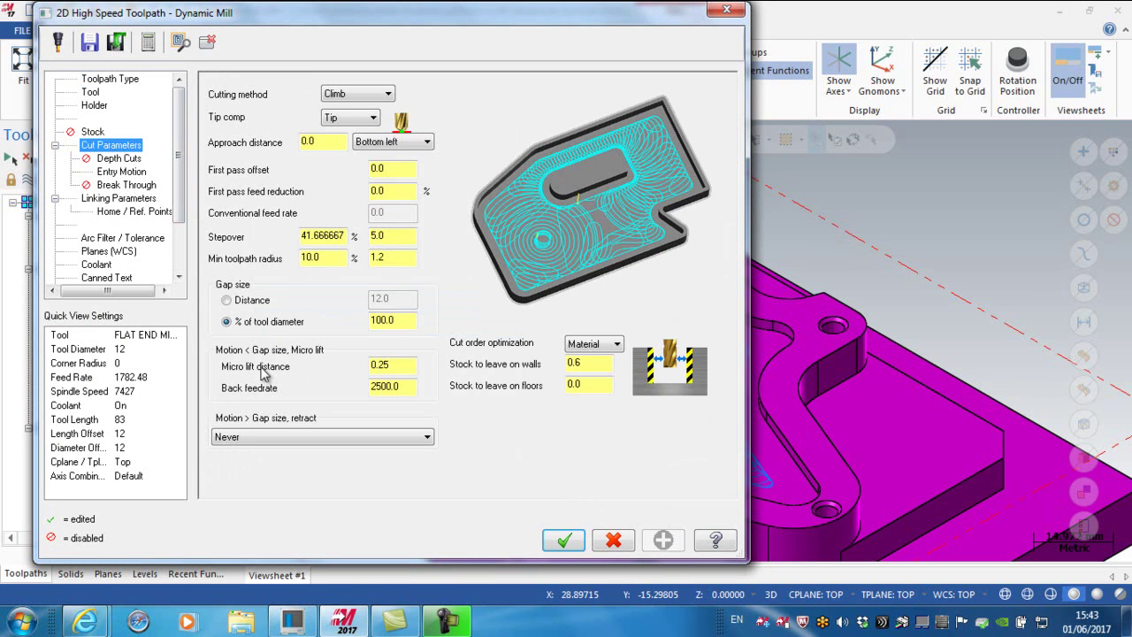
{"action": "left_click", "coordinate": [402, 366]}
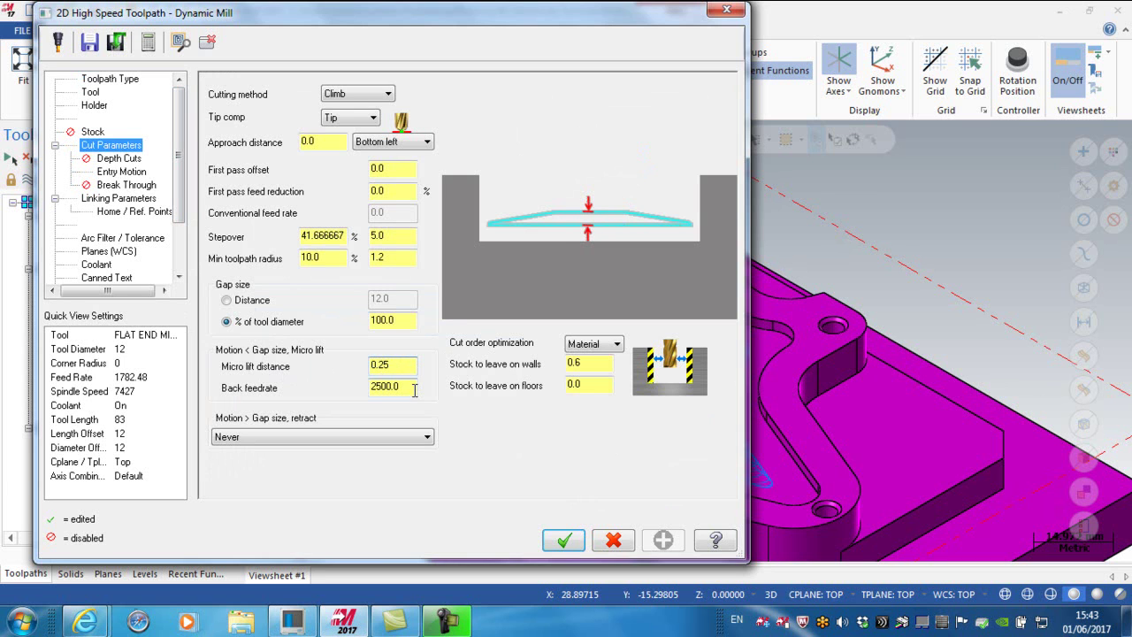
{"action": "key", "text": "Tab"}
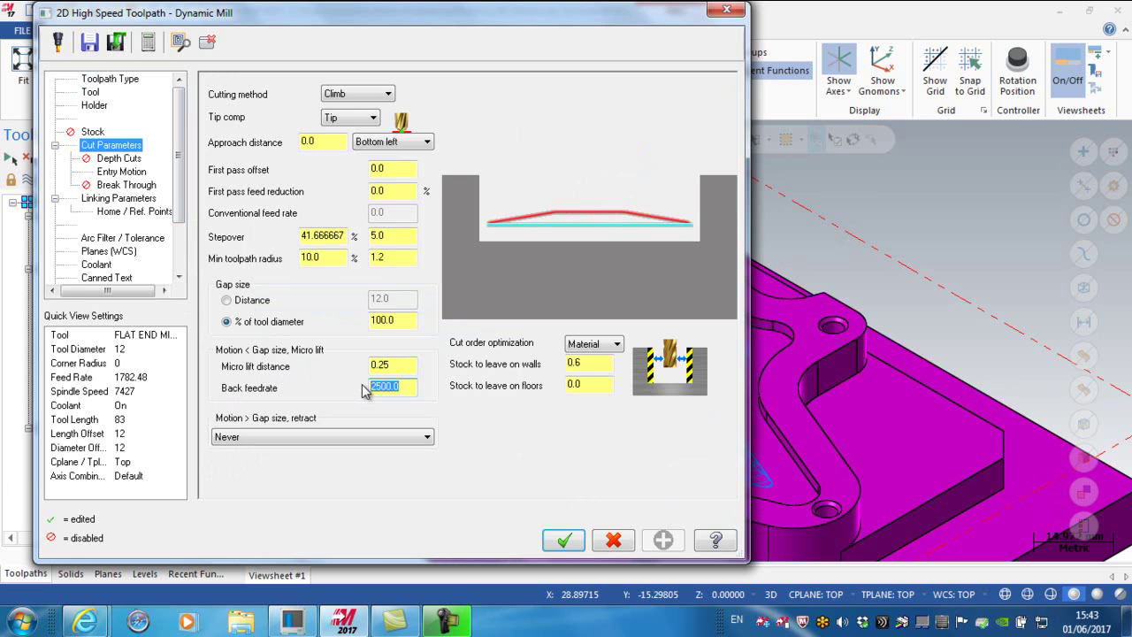
{"action": "type", "text": "3"}
{"action": "left_click", "coordinate": [560, 542]}
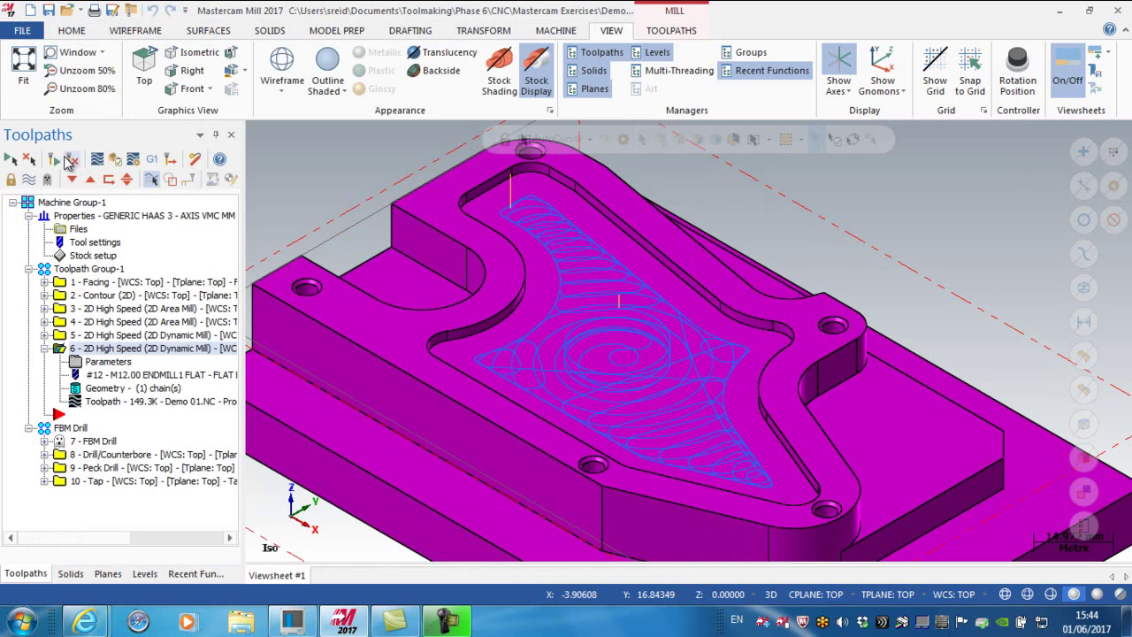
Check a pocket corner arc with Analyze Entity, reading radius 5.0 and diameter 10.0.
{"action": "left_click", "coordinate": [73, 32]}
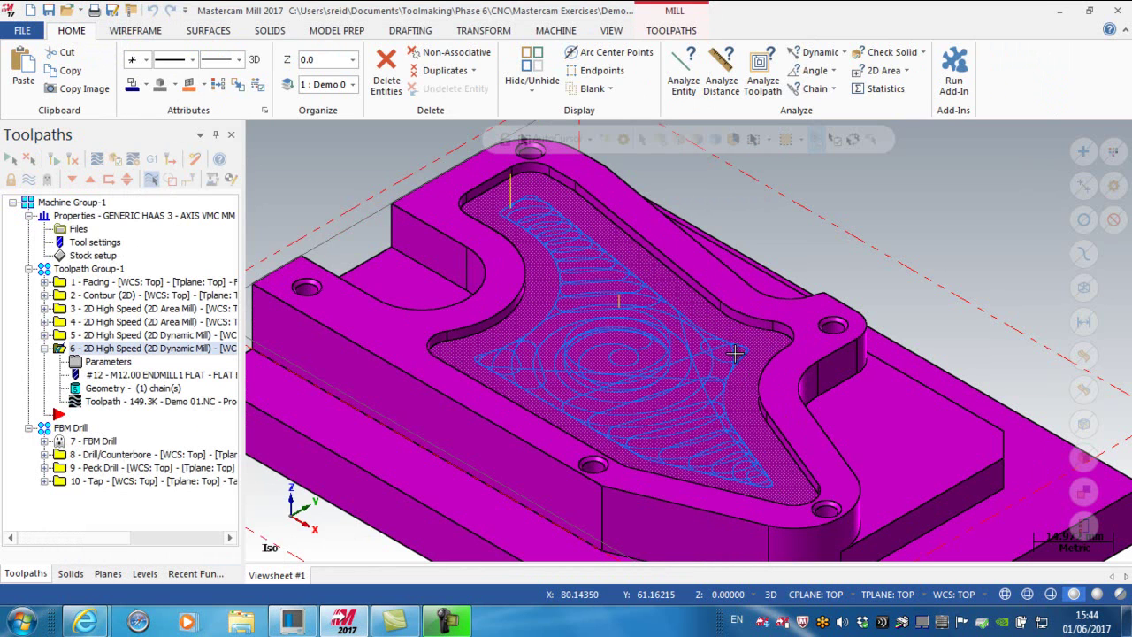
{"action": "left_click", "coordinate": [684, 71]}
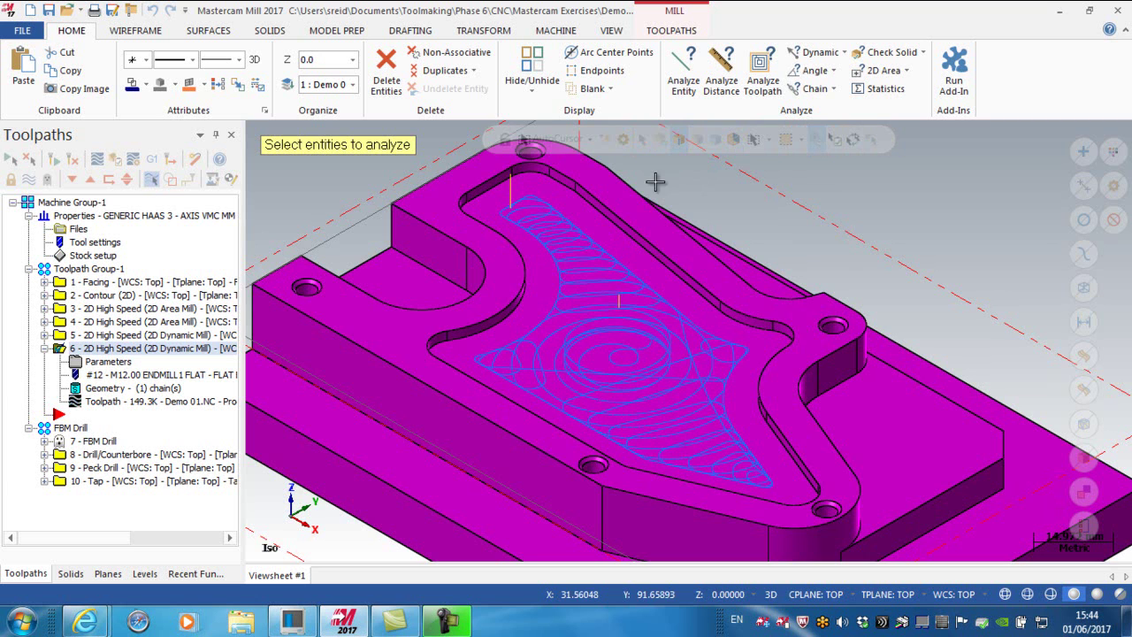
{"action": "scroll", "coordinate": [796, 333], "scroll_direction": "up", "scroll_amount": 3}
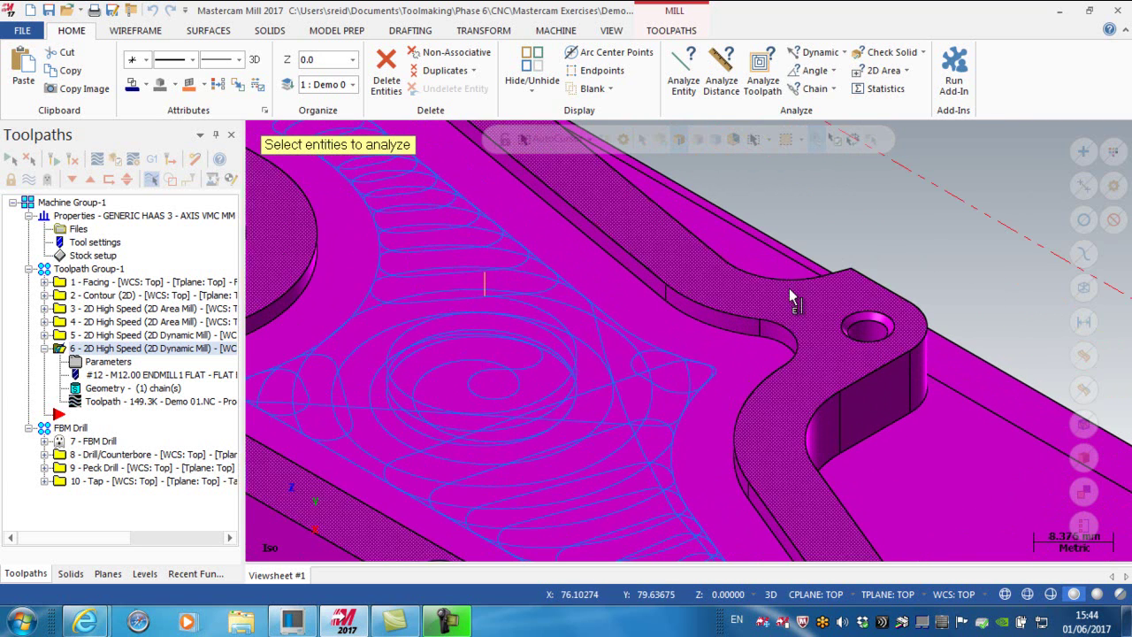
{"action": "left_click", "coordinate": [793, 336]}
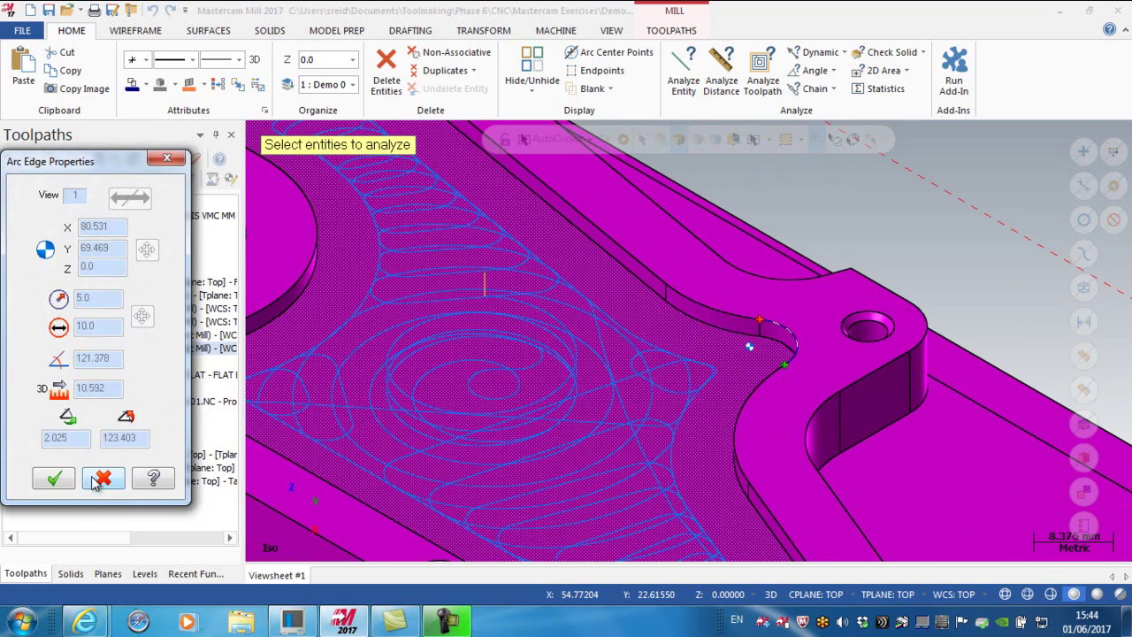
{"action": "left_click", "coordinate": [53, 479]}
{"action": "scroll", "coordinate": [515, 380], "scroll_direction": "up", "scroll_amount": 1}
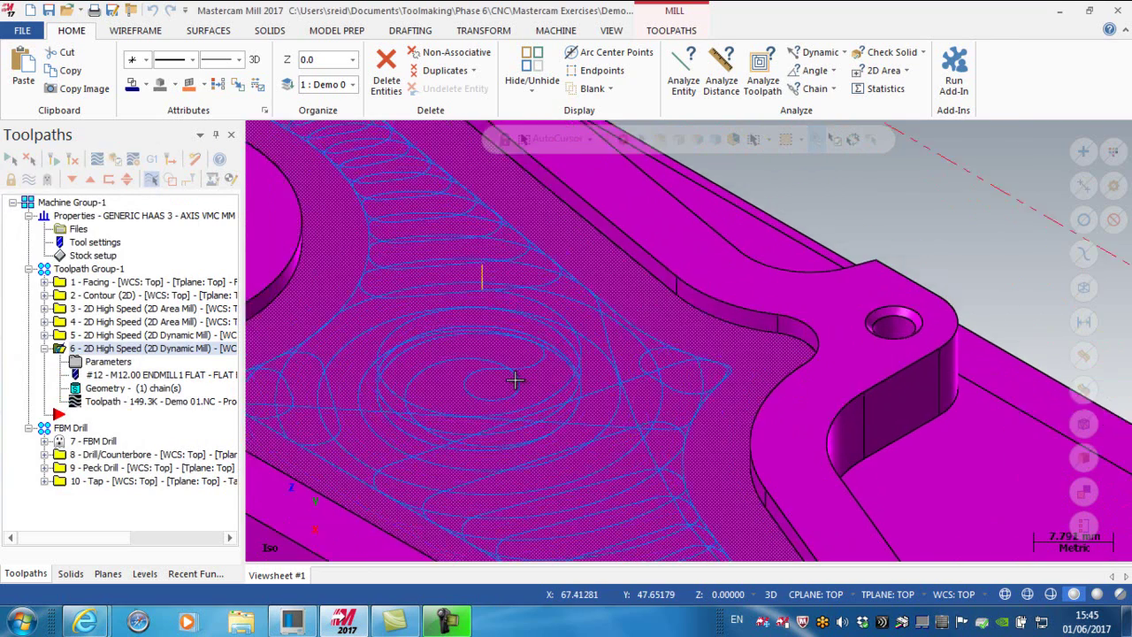
{"action": "scroll", "coordinate": [515, 380], "scroll_direction": "down", "scroll_amount": 5}
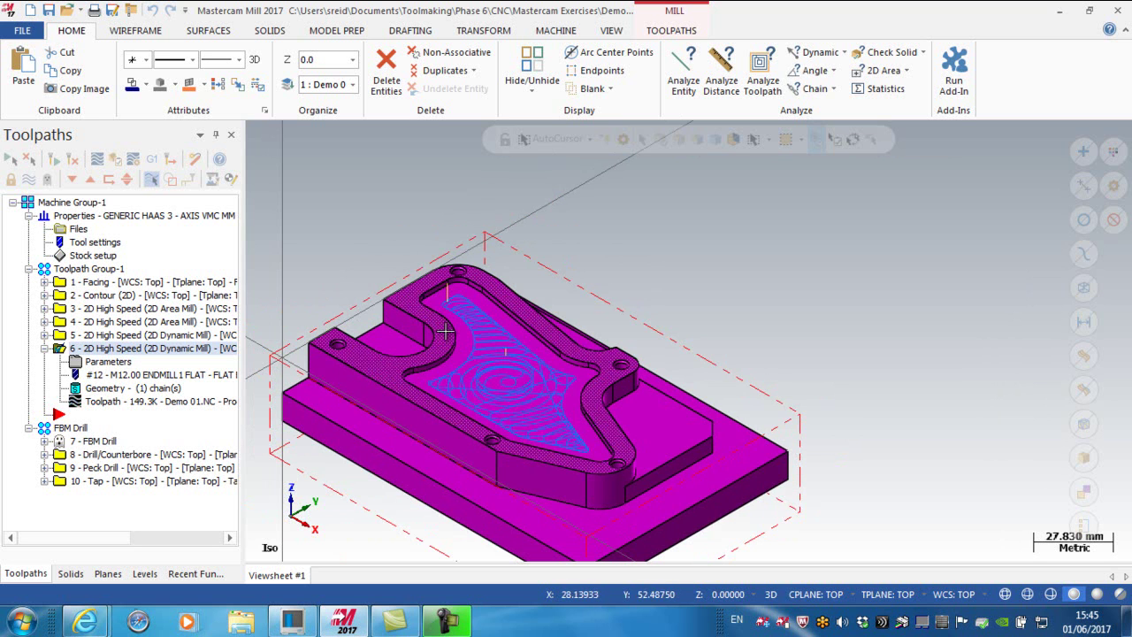
Copy operation 6 to create operation 7 directly after it.
{"action": "left_click", "coordinate": [44, 348]}
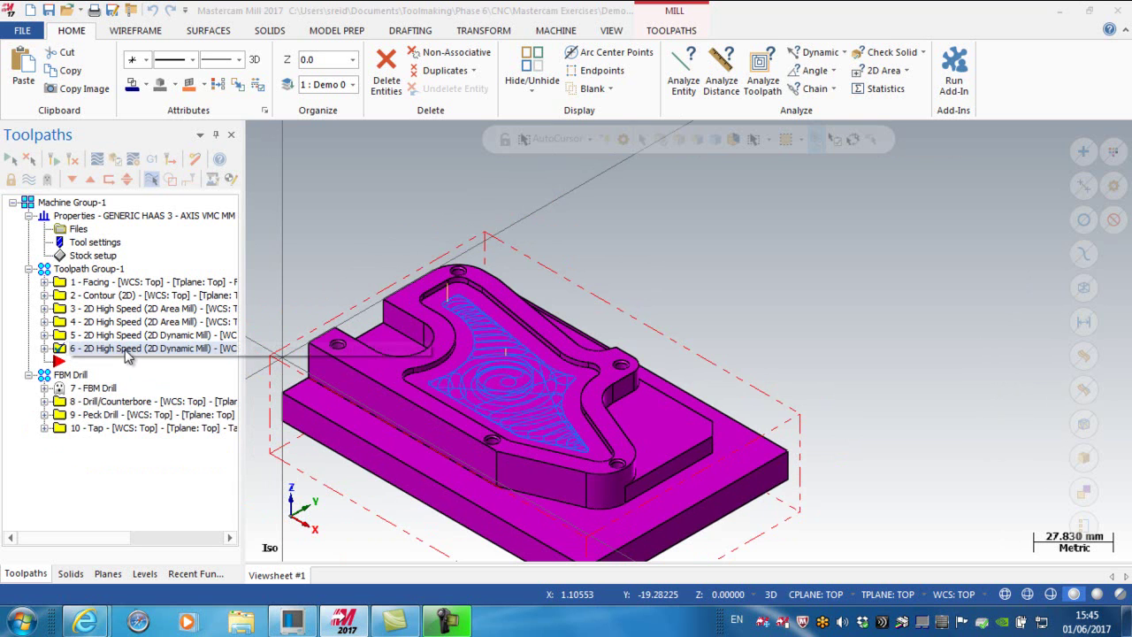
{"action": "right_click_drag", "start_coordinate": [128, 354], "coordinate": [181, 370]}
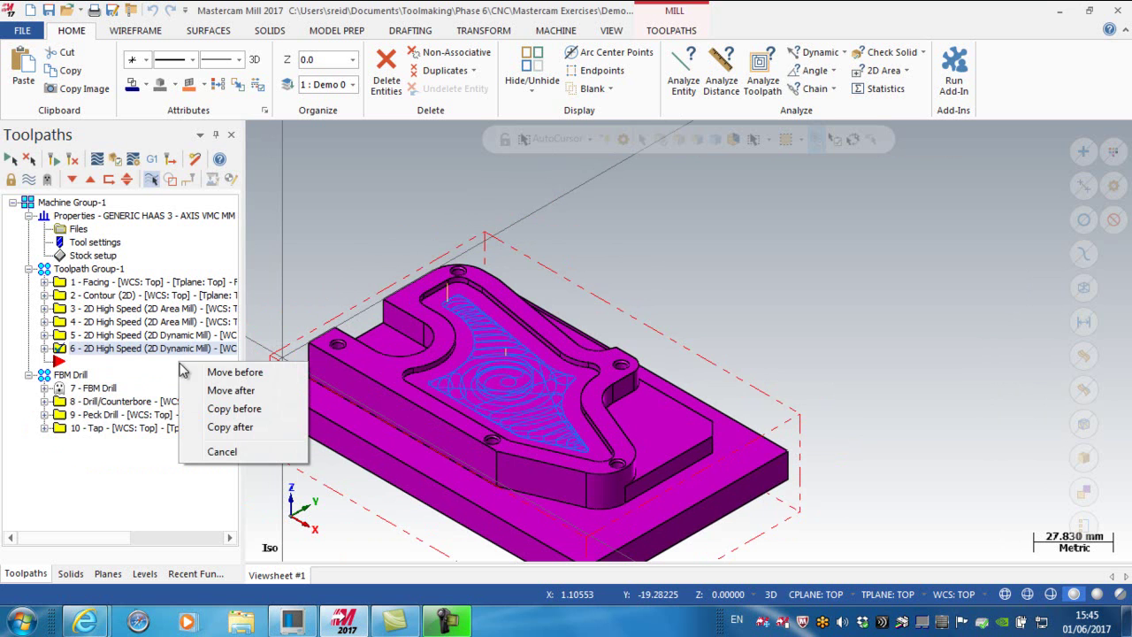
{"action": "left_click", "coordinate": [226, 427]}
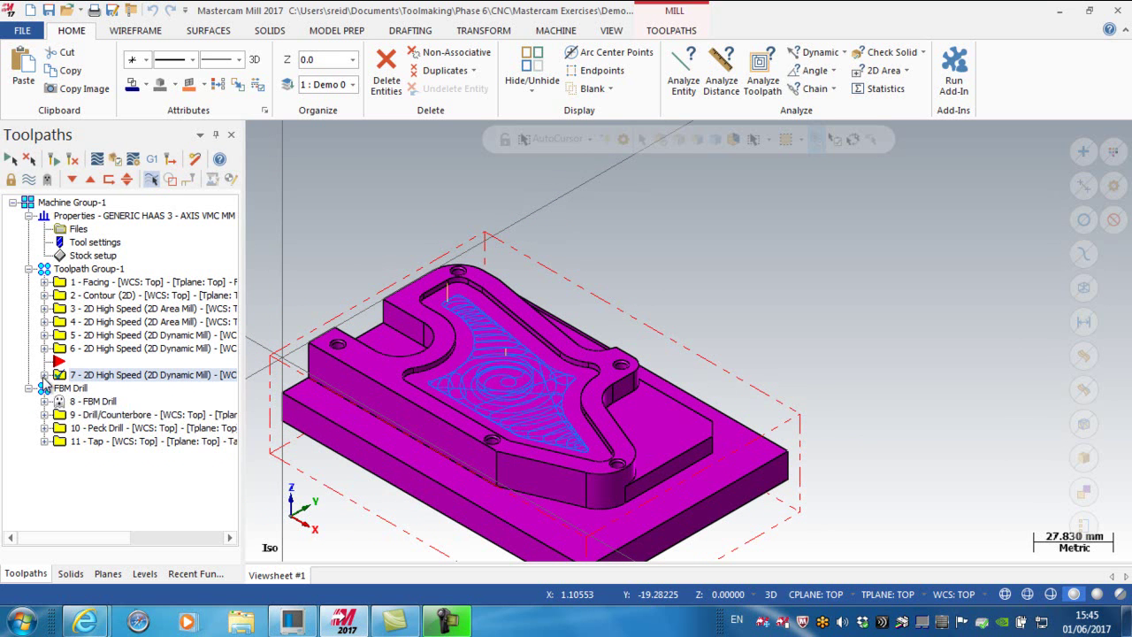
Give operation 7 tool 15, FLAT END MILL - 6, and regenerate it at 474.0K.
{"action": "left_click", "coordinate": [44, 375]}
{"action": "left_click", "coordinate": [88, 387]}
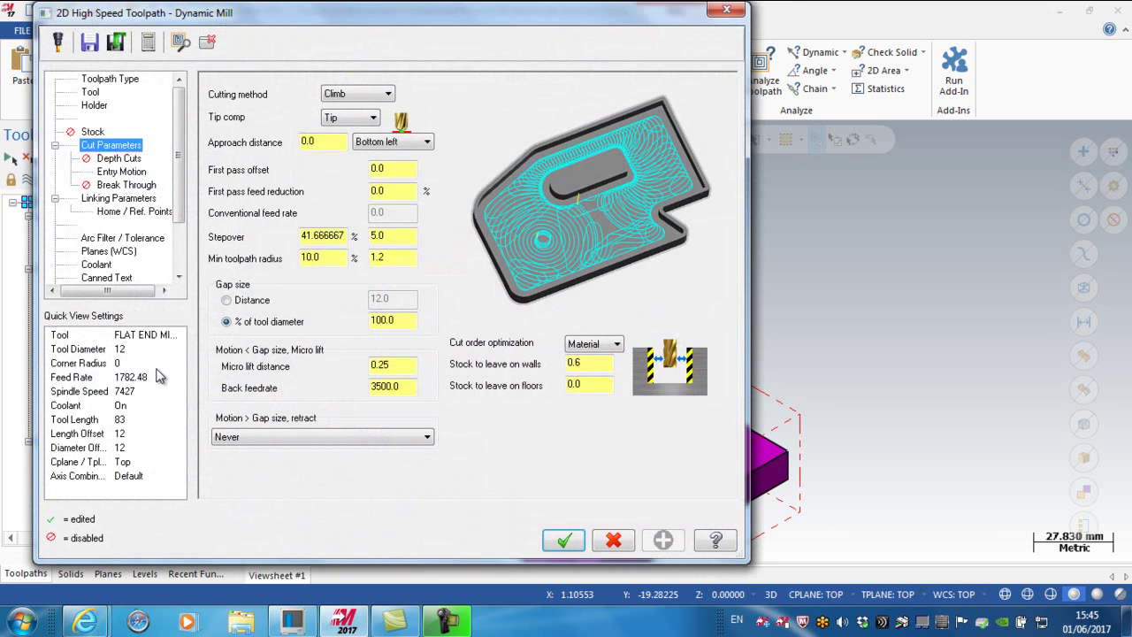
{"action": "left_click", "coordinate": [90, 92]}
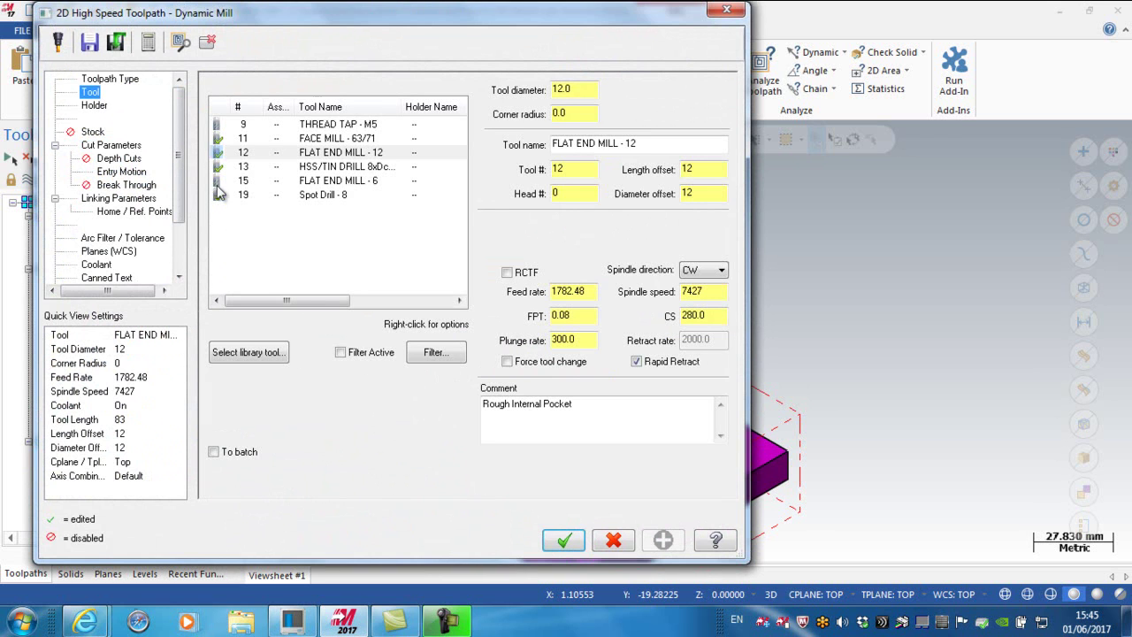
{"action": "left_click", "coordinate": [252, 180]}
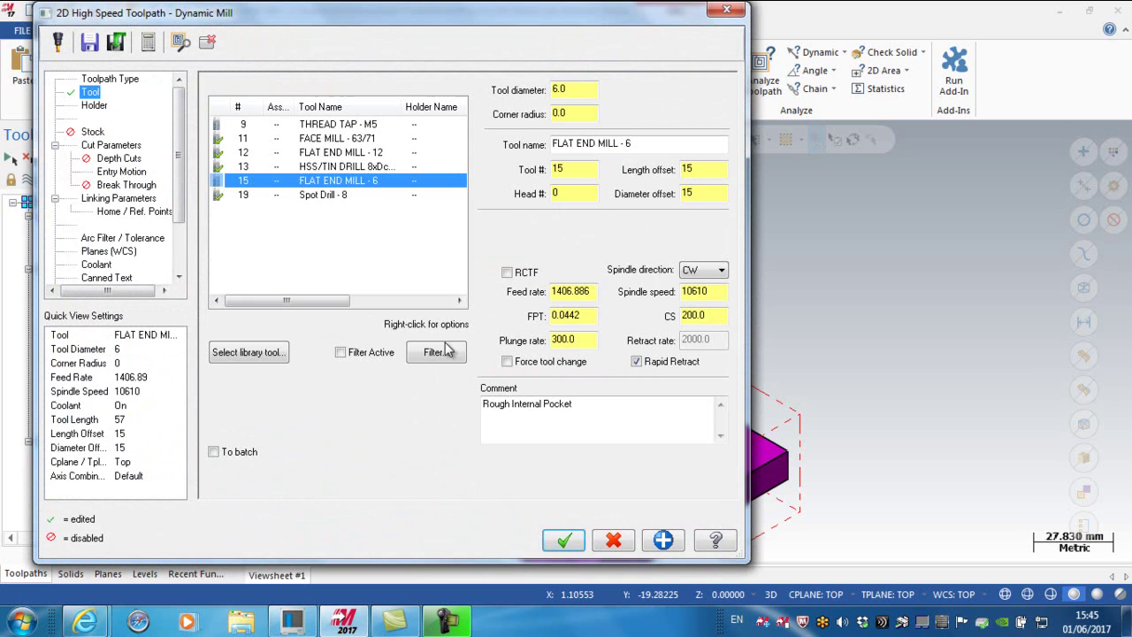
{"action": "left_click", "coordinate": [564, 540]}
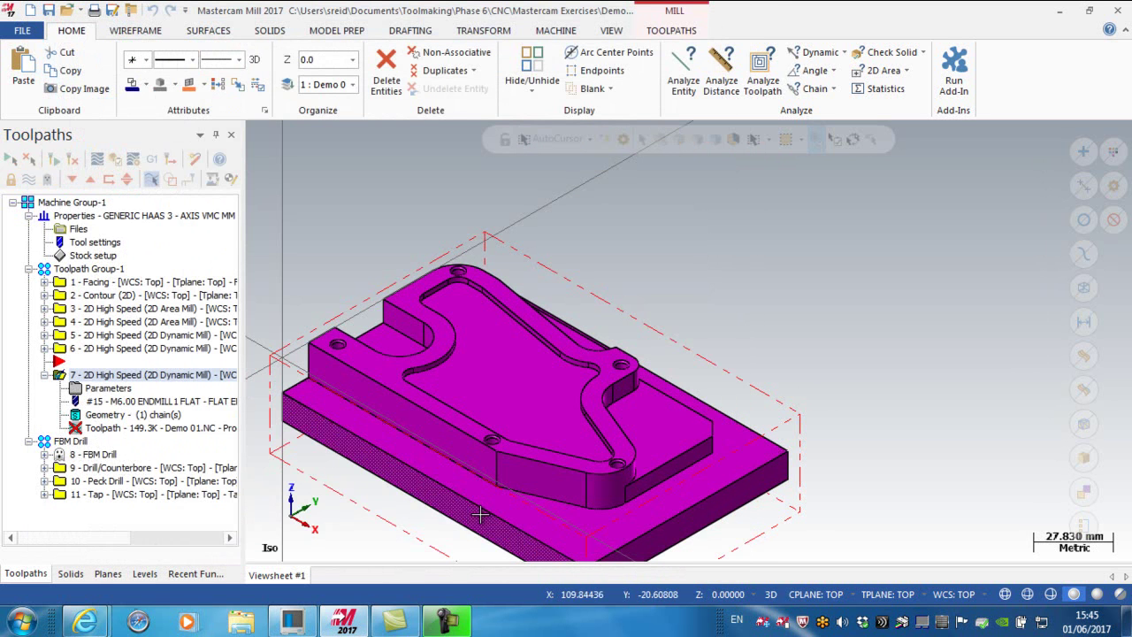
{"action": "left_click", "coordinate": [75, 160]}
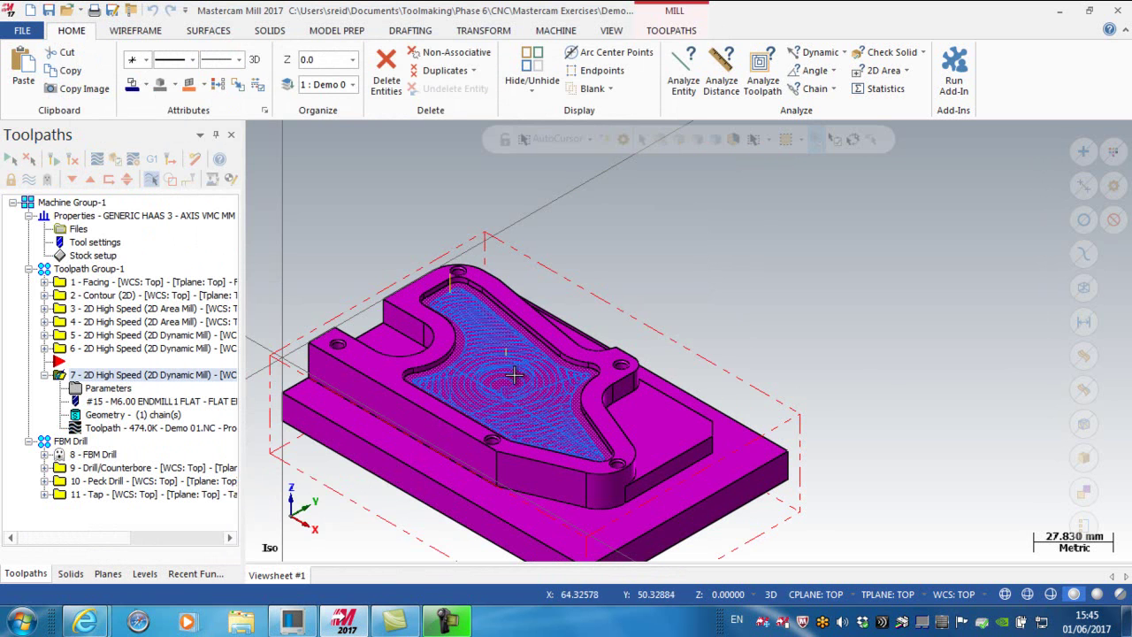
{"action": "scroll", "coordinate": [514, 376], "scroll_direction": "up", "scroll_amount": 4}
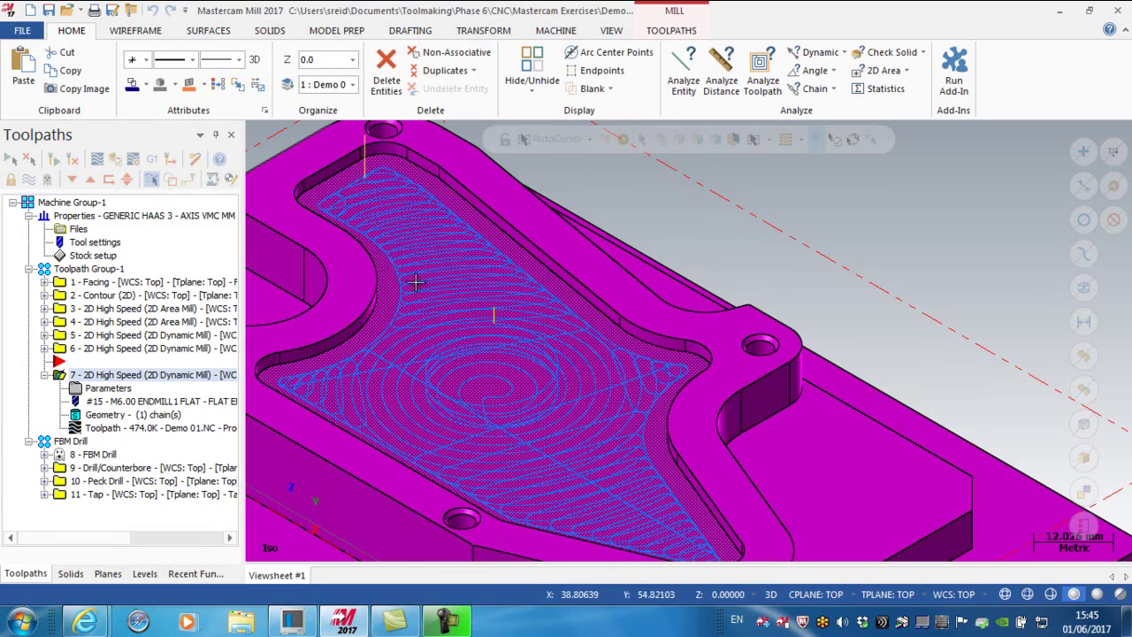
Enable rest material on operation 7's Stock page, computed from operation 6 only.
{"action": "left_click", "coordinate": [108, 388]}
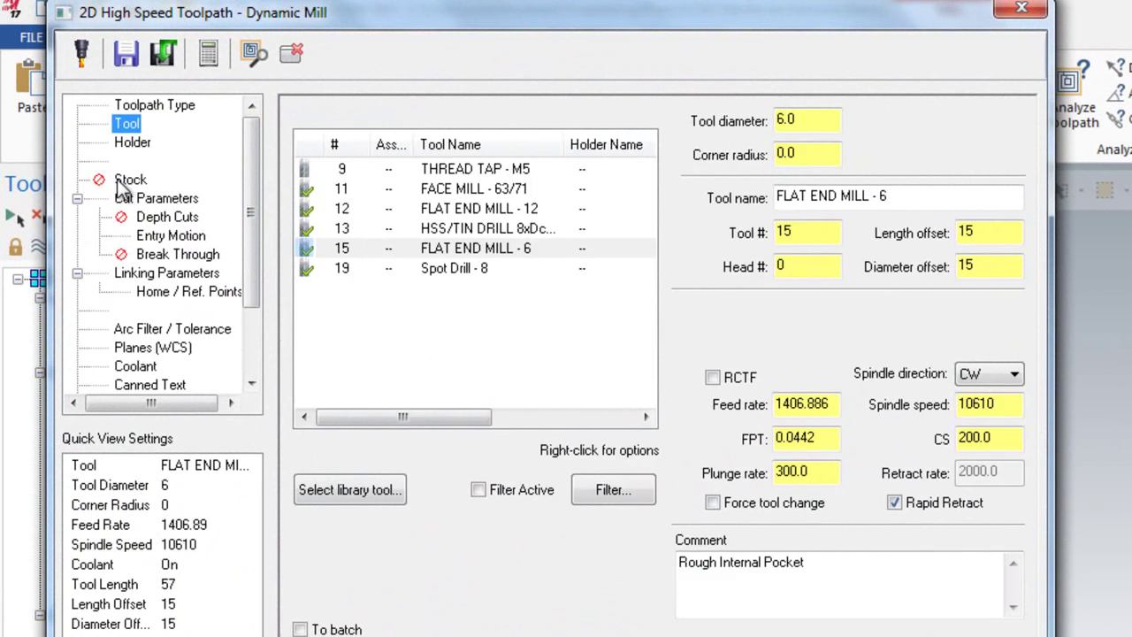
{"action": "left_click", "coordinate": [130, 179]}
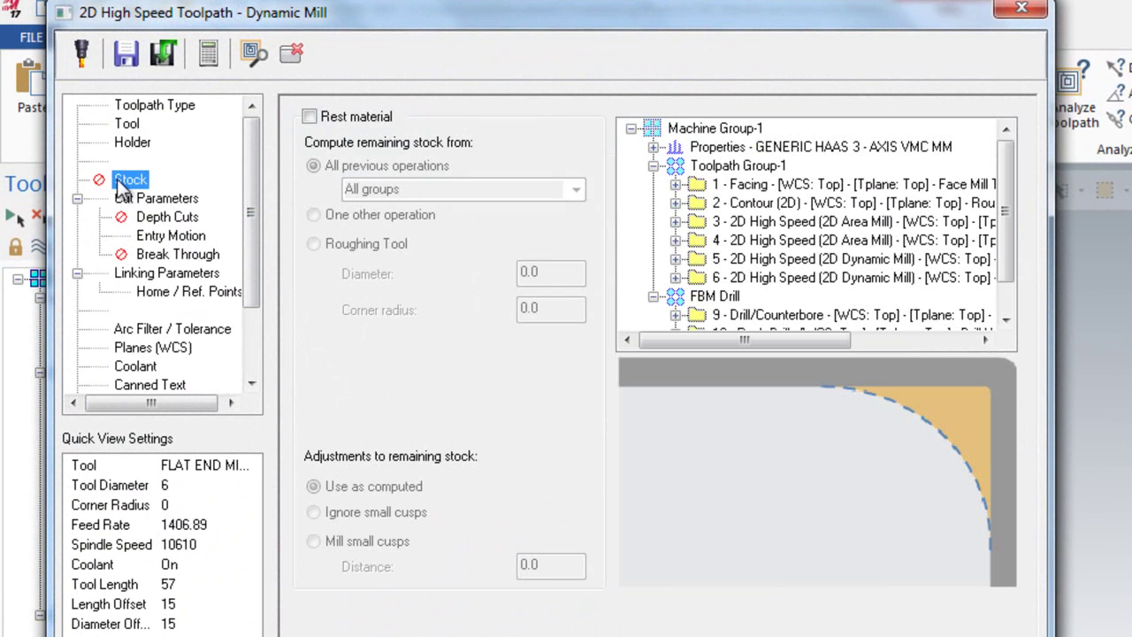
{"action": "left_click", "coordinate": [309, 115]}
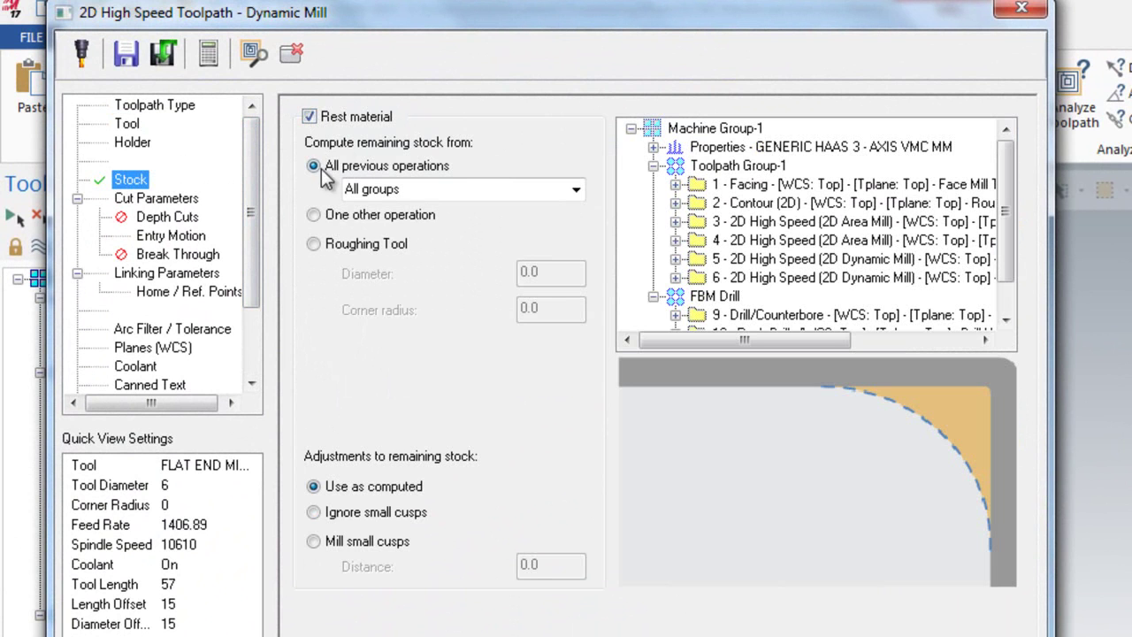
{"action": "left_click", "coordinate": [314, 215]}
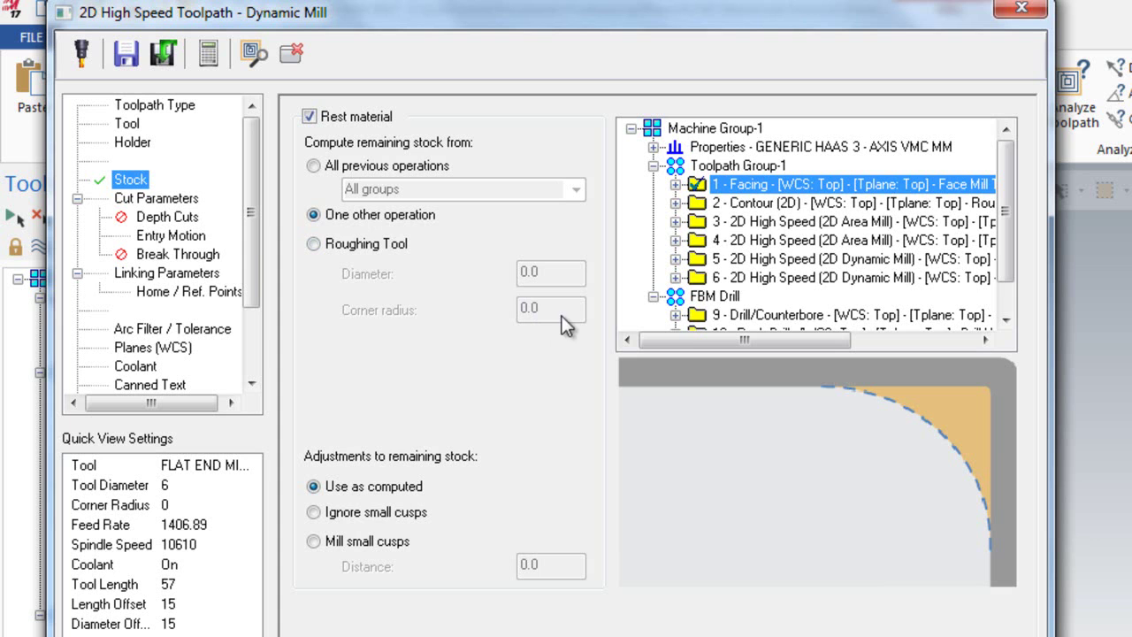
{"action": "left_click", "coordinate": [768, 277]}
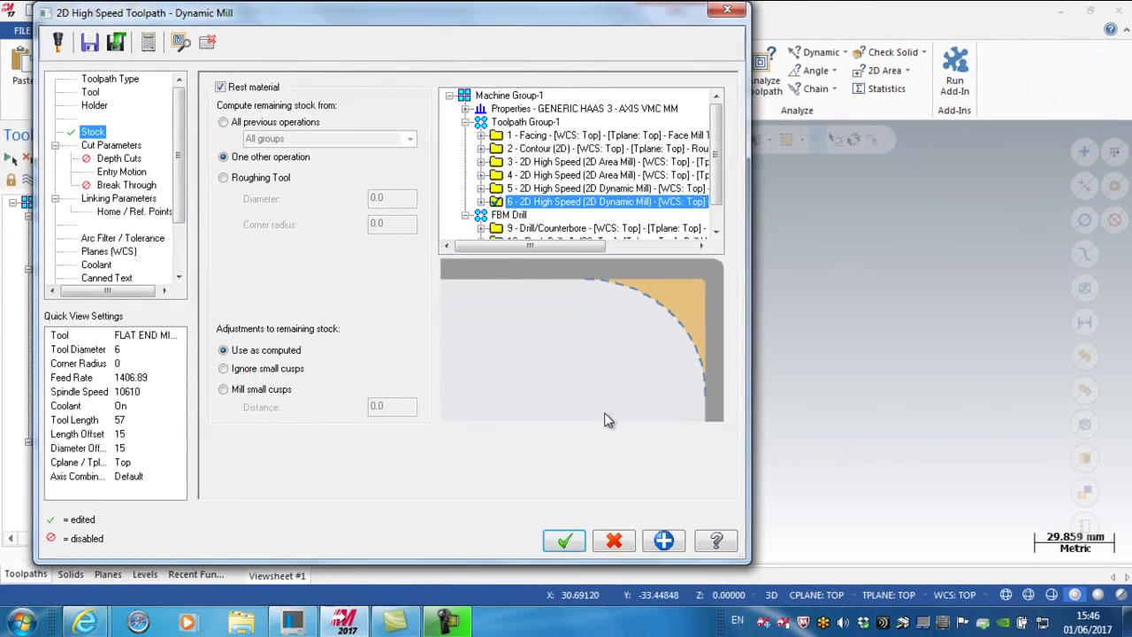
{"action": "key", "text": "Return"}
Regenerate the 6 mm dynamic rest mill toolpath and check the result.
{"action": "left_click", "coordinate": [73, 160]}
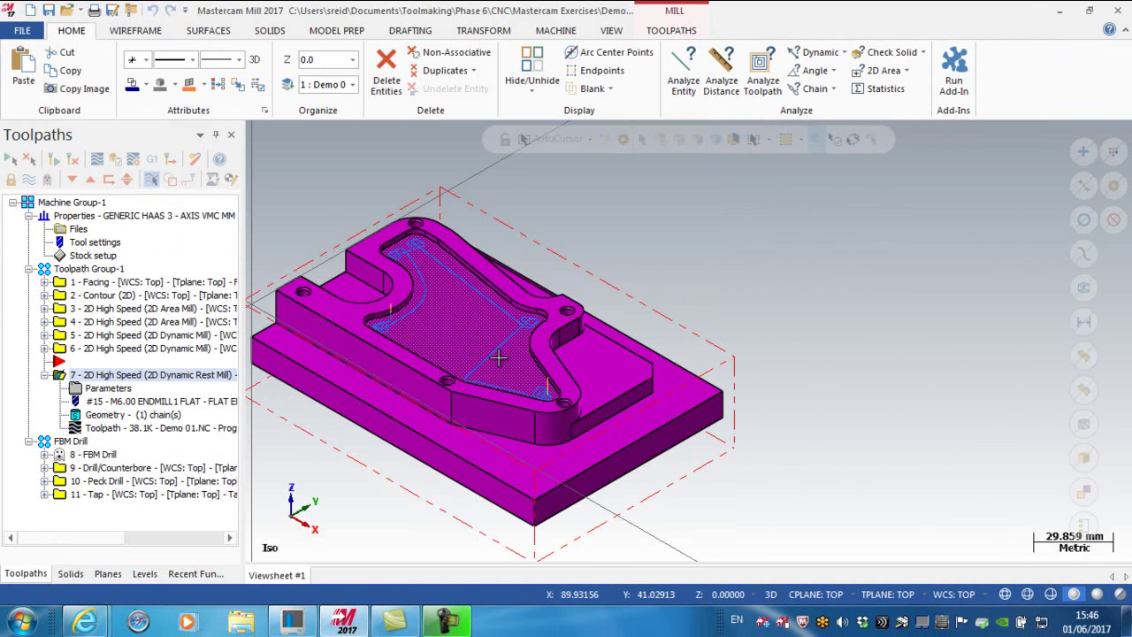
{"action": "scroll", "coordinate": [492, 359], "scroll_direction": "up", "scroll_amount": 5}
{"action": "scroll", "coordinate": [491, 359], "scroll_direction": "up", "scroll_amount": 1}
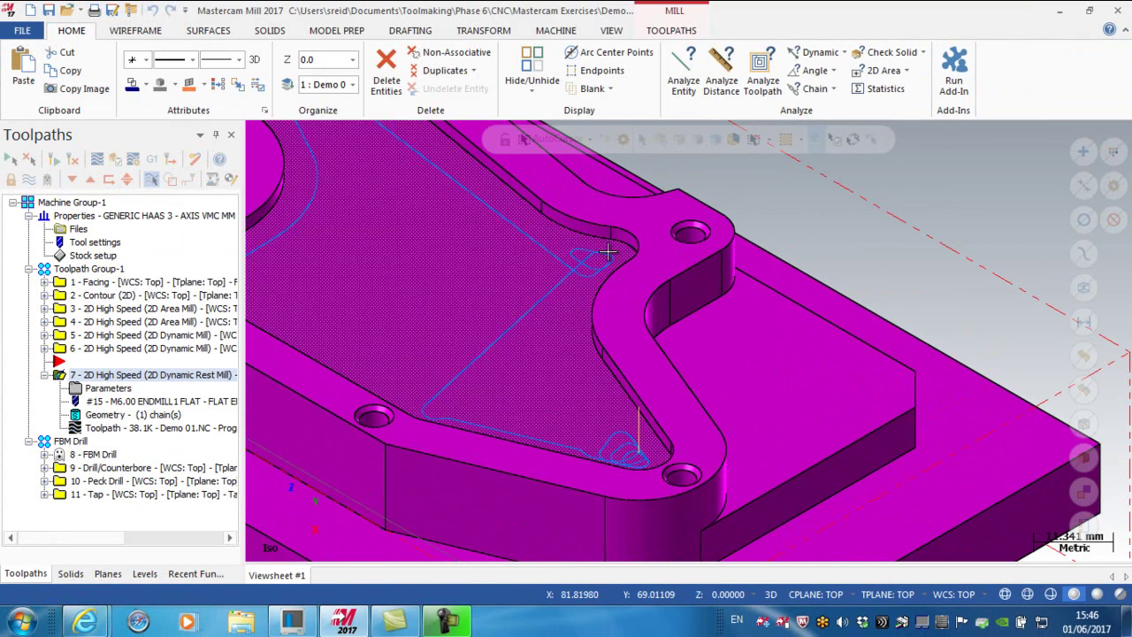
{"action": "scroll", "coordinate": [571, 381], "scroll_direction": "up", "scroll_amount": 2}
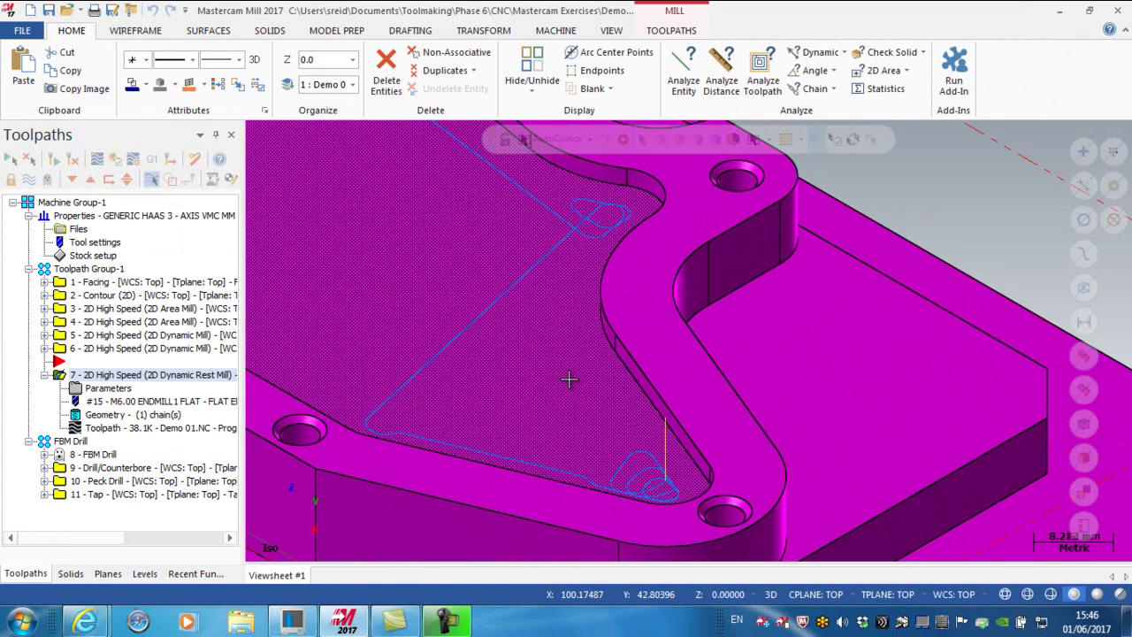
{"action": "scroll", "coordinate": [569, 378], "scroll_direction": "down", "scroll_amount": 5}
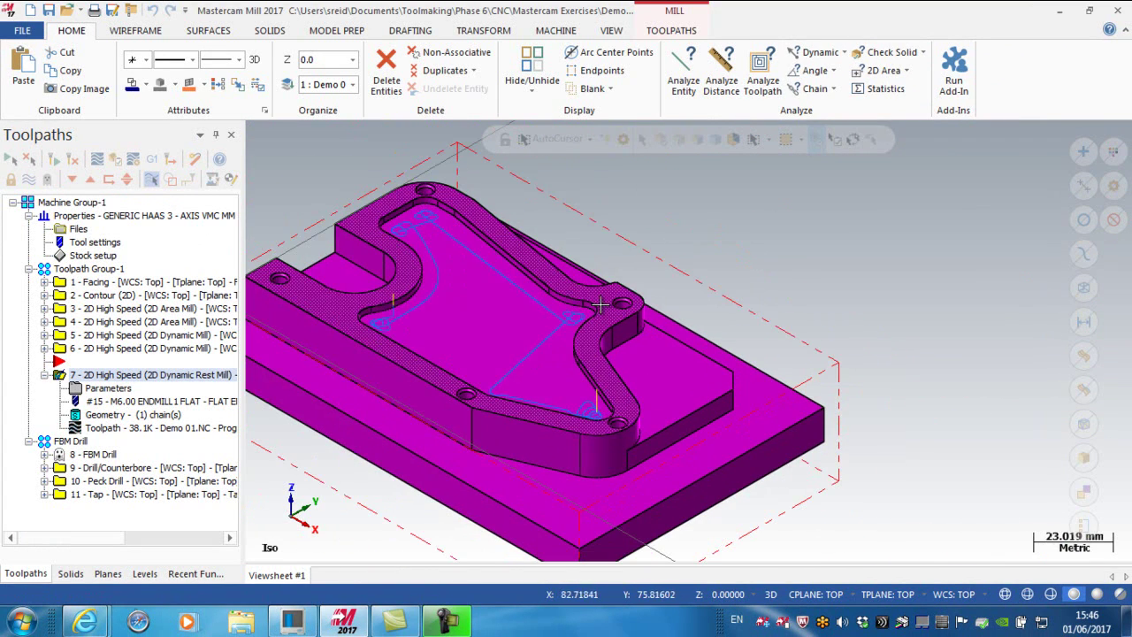